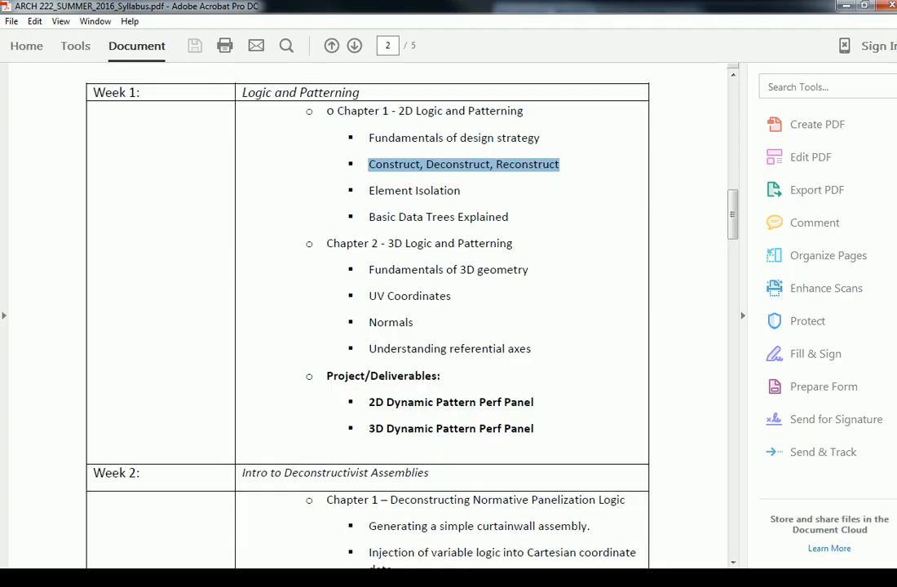
Review the Week 1 syllabus topics, highlighting design strategy, data trees, the 3D geometry topics, Construct/Deconstruct/Reconstruct and Element Isolation.
{"action": "left_click", "coordinate": [326, 151]}
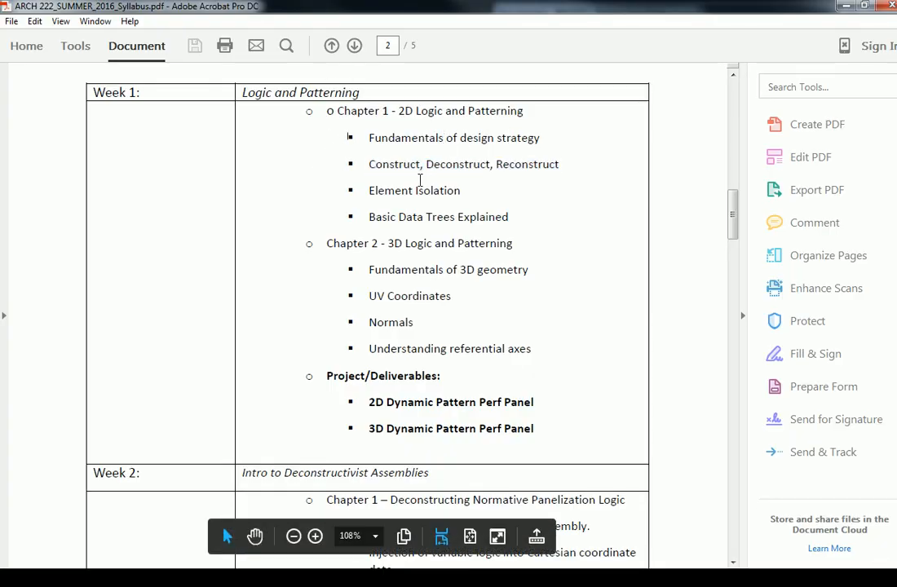
{"action": "left_click_drag", "start_coordinate": [369, 138], "coordinate": [520, 139]}
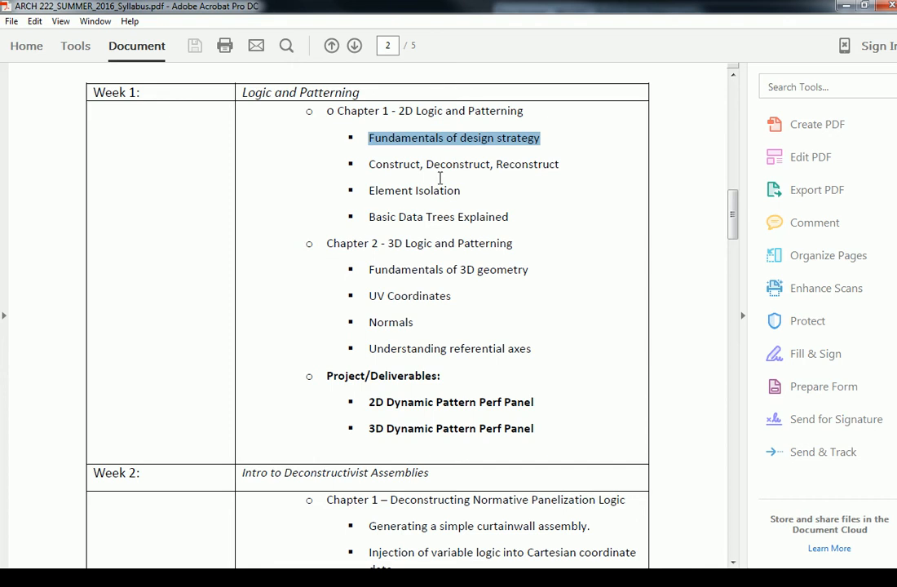
{"action": "left_click_drag", "start_coordinate": [516, 218], "coordinate": [330, 218]}
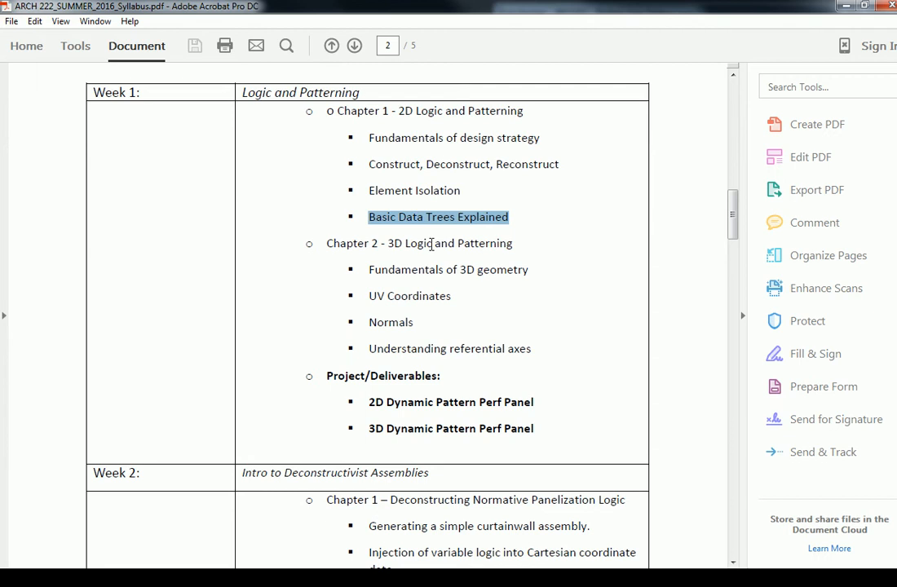
{"action": "left_click_drag", "start_coordinate": [368, 269], "coordinate": [524, 359]}
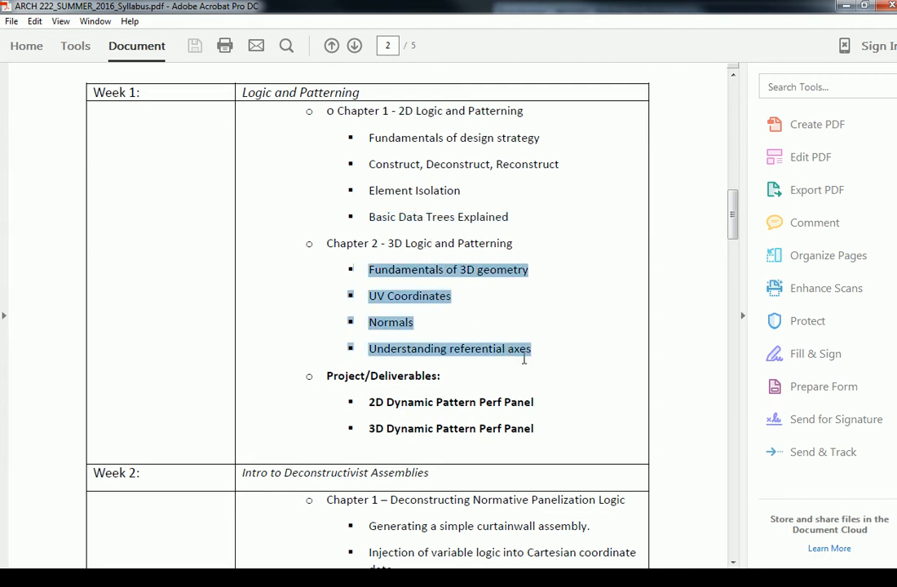
{"action": "left_click", "coordinate": [460, 191]}
{"action": "left_click_drag", "start_coordinate": [357, 162], "coordinate": [549, 174]}
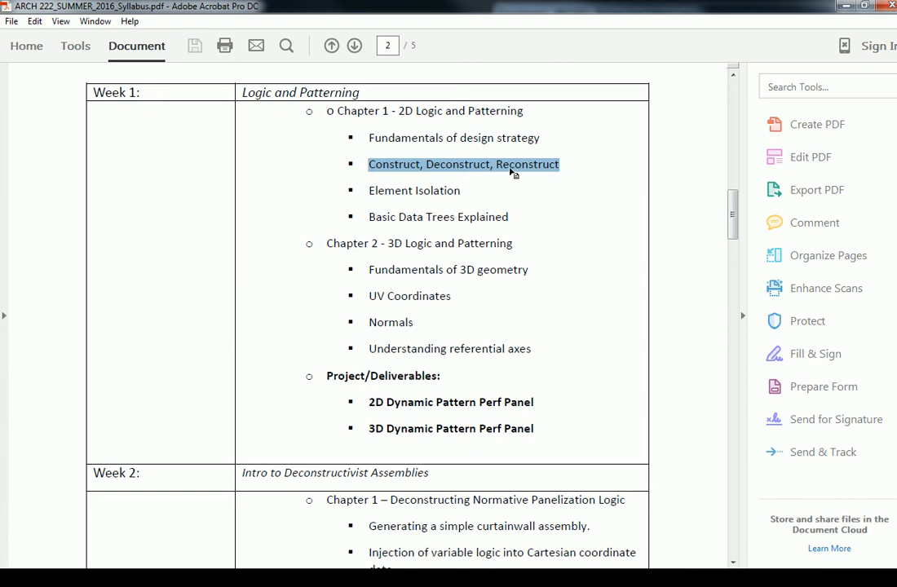
{"action": "left_click", "coordinate": [465, 182]}
{"action": "left_click_drag", "start_coordinate": [463, 190], "coordinate": [369, 192]}
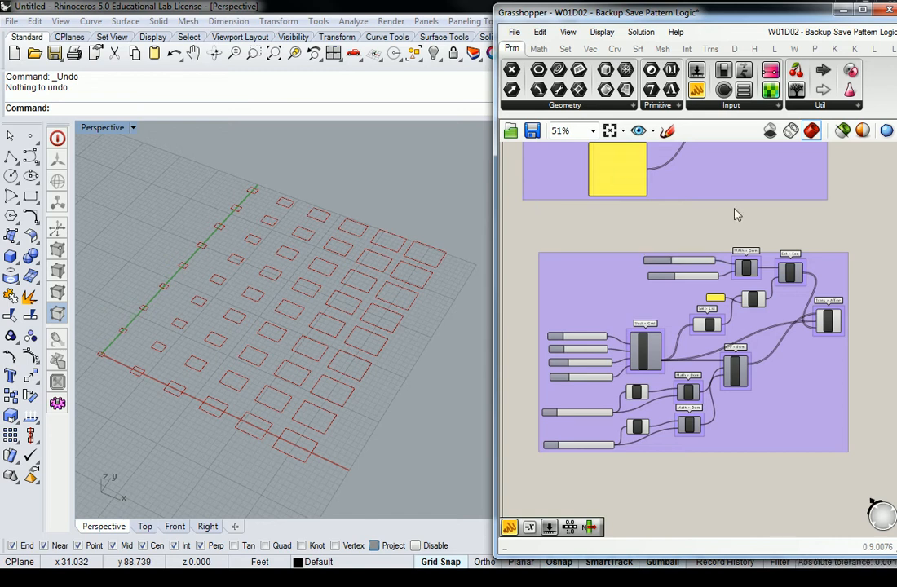
Switch to Grasshopper and examine how the RecGrid, Rectangle and Scale components of the scaled-rectangle pattern definition connect.
{"action": "right_click_drag", "start_coordinate": [848, 287], "coordinate": [798, 295]}
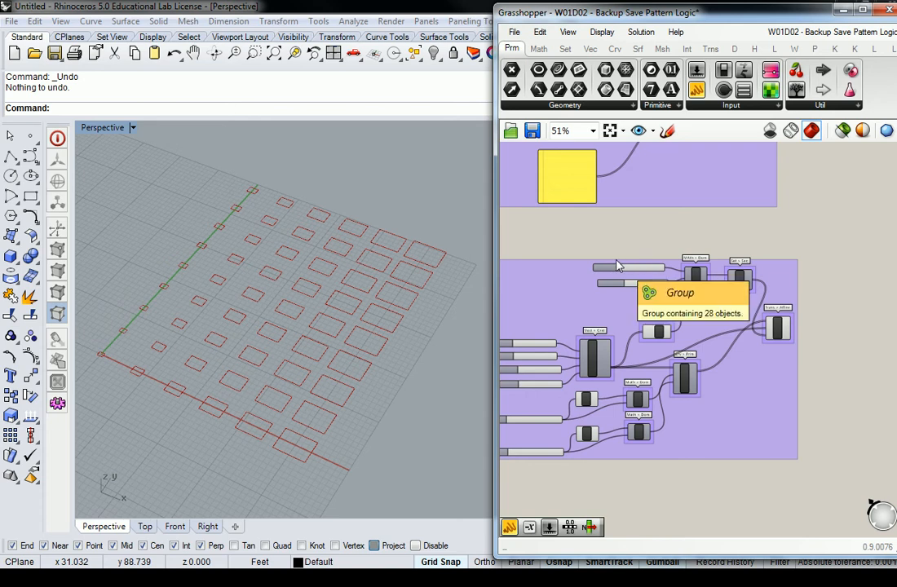
{"action": "scroll", "coordinate": [636, 322], "scroll_direction": "up", "scroll_amount": 3}
{"action": "scroll", "coordinate": [636, 321], "scroll_direction": "down", "scroll_amount": 2}
{"action": "right_click_drag", "start_coordinate": [611, 319], "coordinate": [674, 267]}
{"action": "scroll", "coordinate": [643, 273], "scroll_direction": "up", "scroll_amount": 1}
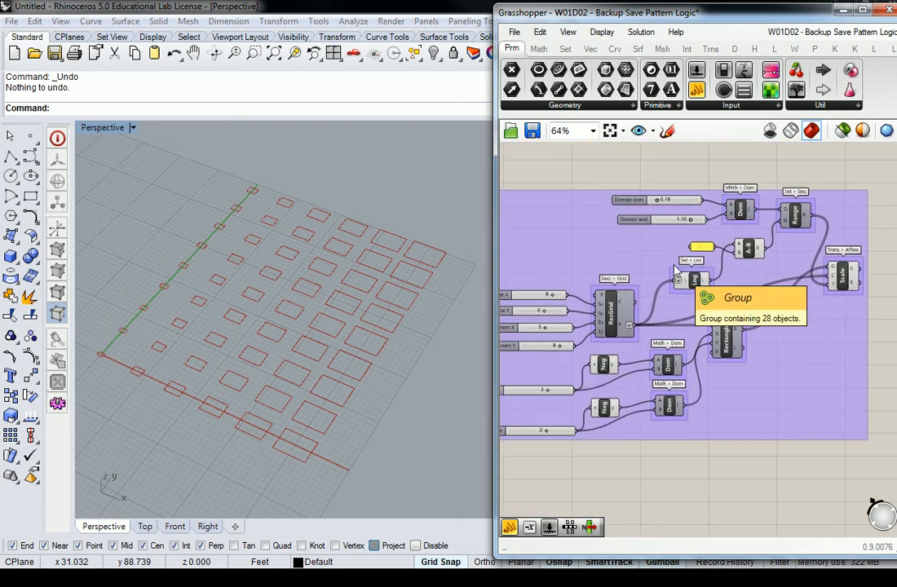
{"action": "left_click", "coordinate": [616, 313]}
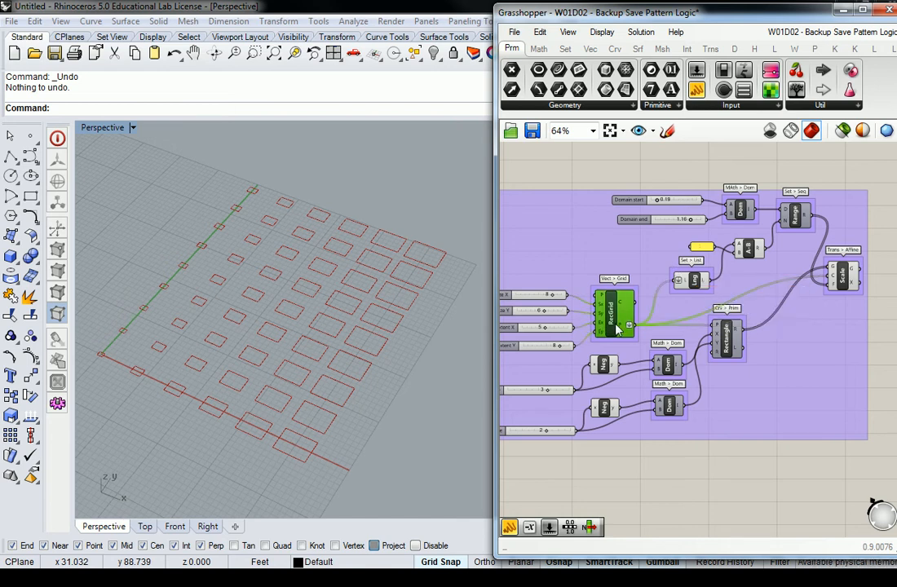
{"action": "left_click", "coordinate": [730, 345]}
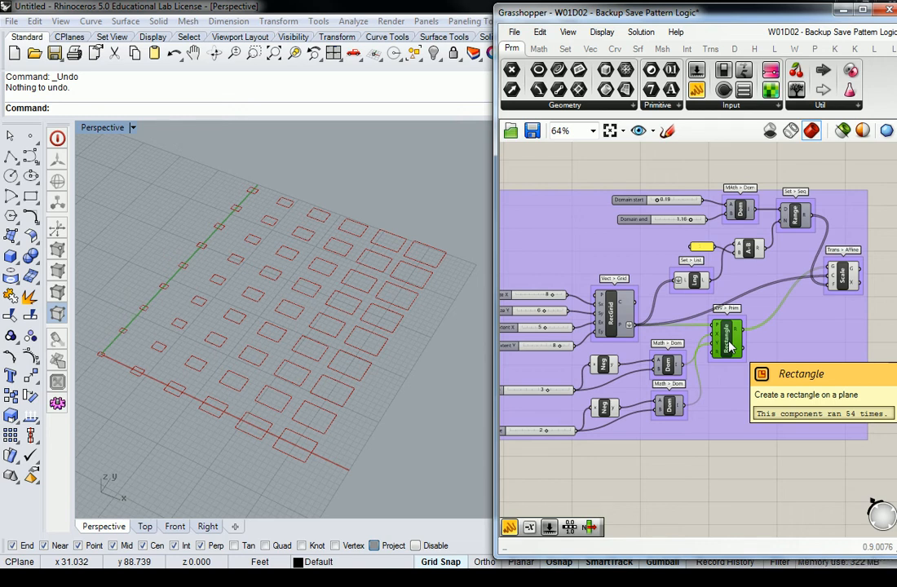
{"action": "left_click", "coordinate": [846, 275]}
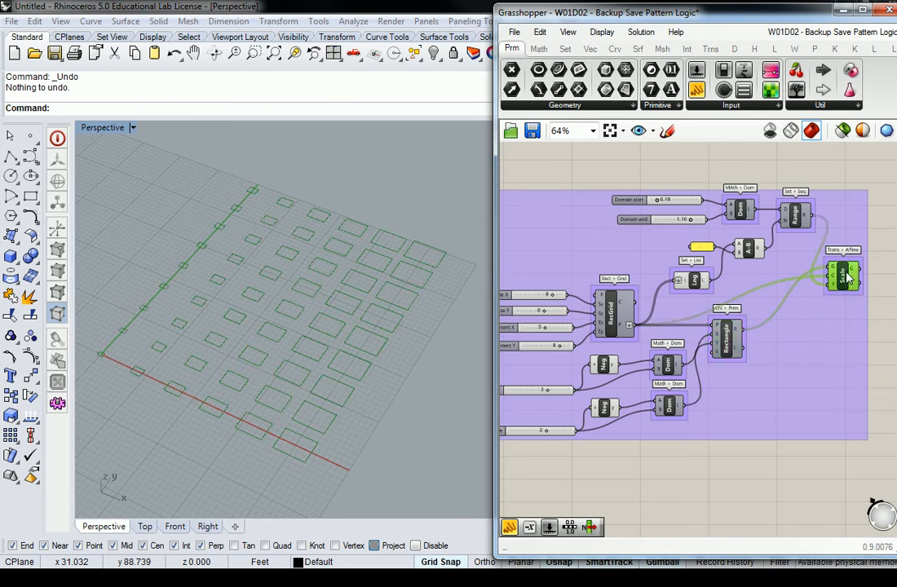
{"action": "left_click", "coordinate": [816, 176]}
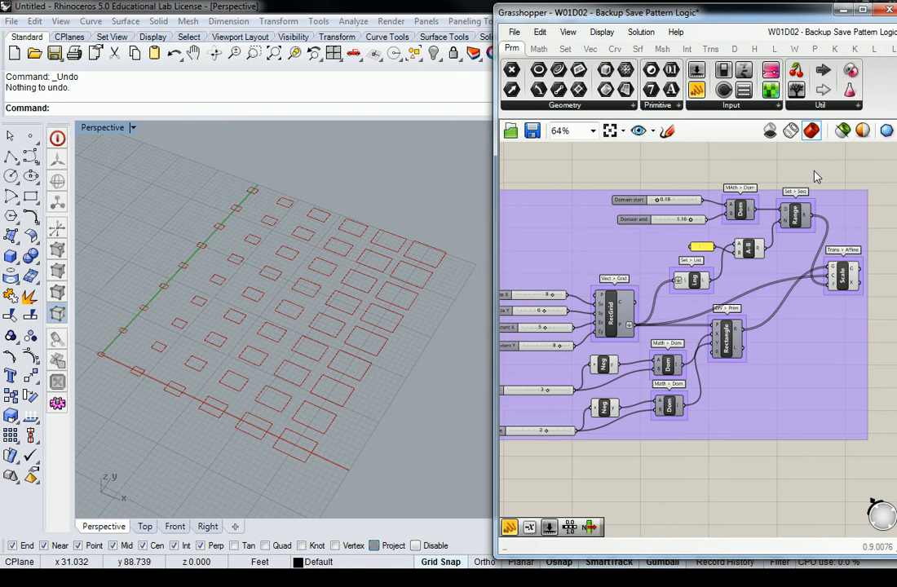
Add a Surface parameter beside the Scale component and feed it from Scale's G output.
{"action": "right_click_drag", "start_coordinate": [835, 217], "coordinate": [770, 227]}
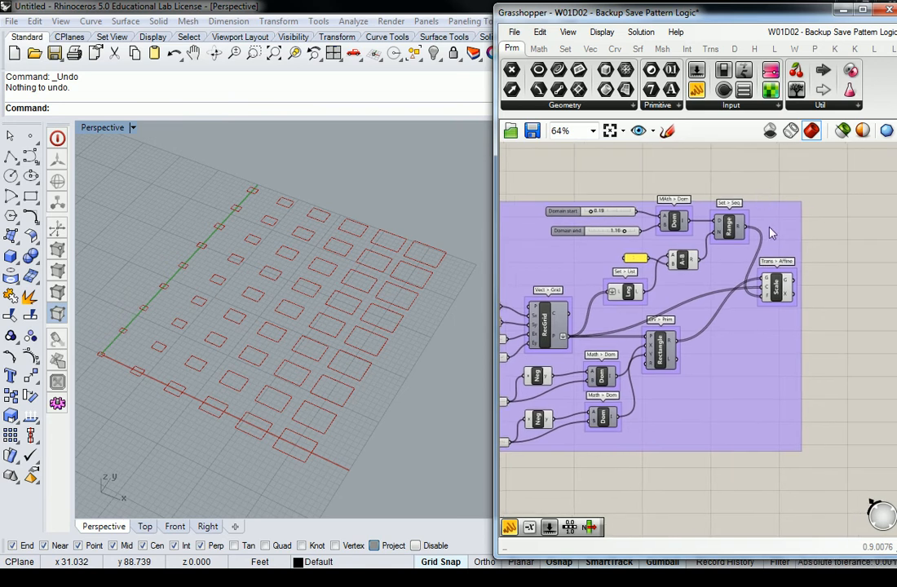
{"action": "right_click_drag", "start_coordinate": [800, 279], "coordinate": [788, 281]}
{"action": "left_click", "coordinate": [771, 282]}
{"action": "left_click", "coordinate": [821, 279]}
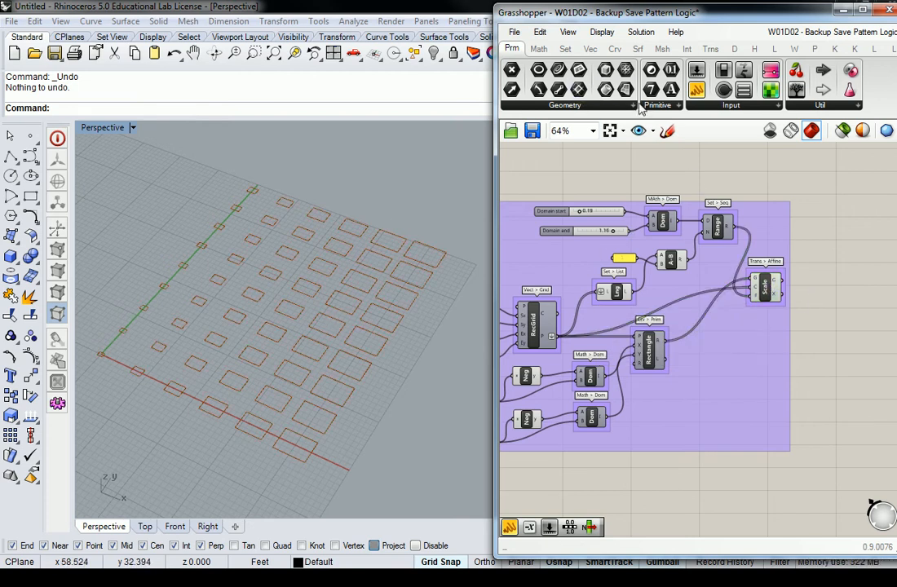
{"action": "left_click", "coordinate": [548, 104]}
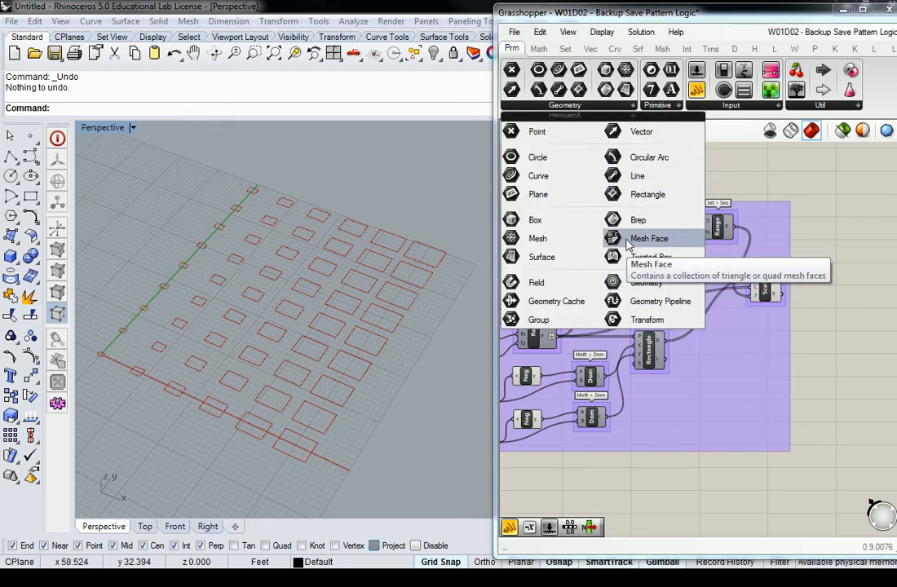
{"action": "left_click", "coordinate": [538, 259]}
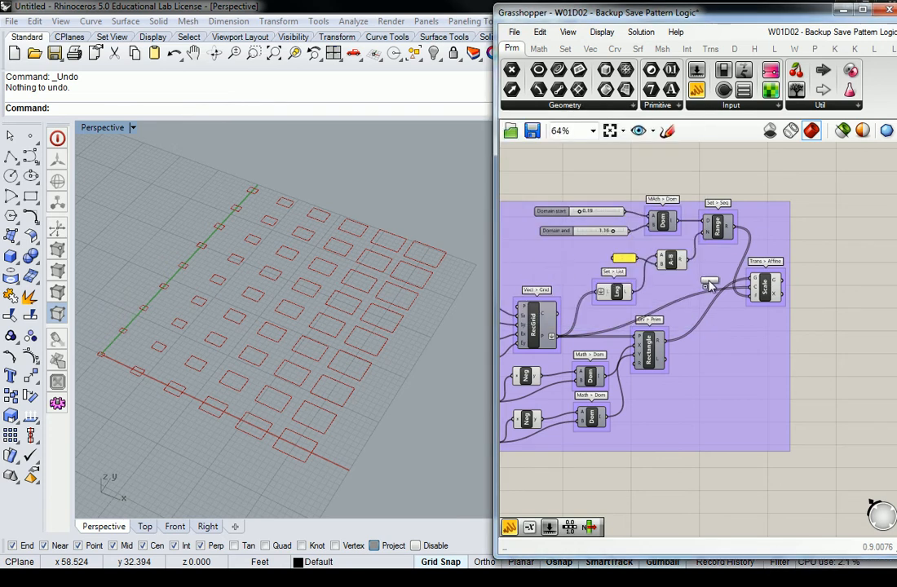
{"action": "left_click", "coordinate": [803, 279]}
{"action": "left_click_drag", "start_coordinate": [781, 279], "coordinate": [799, 279]}
{"action": "left_click", "coordinate": [806, 280]}
{"action": "left_click", "coordinate": [814, 263]}
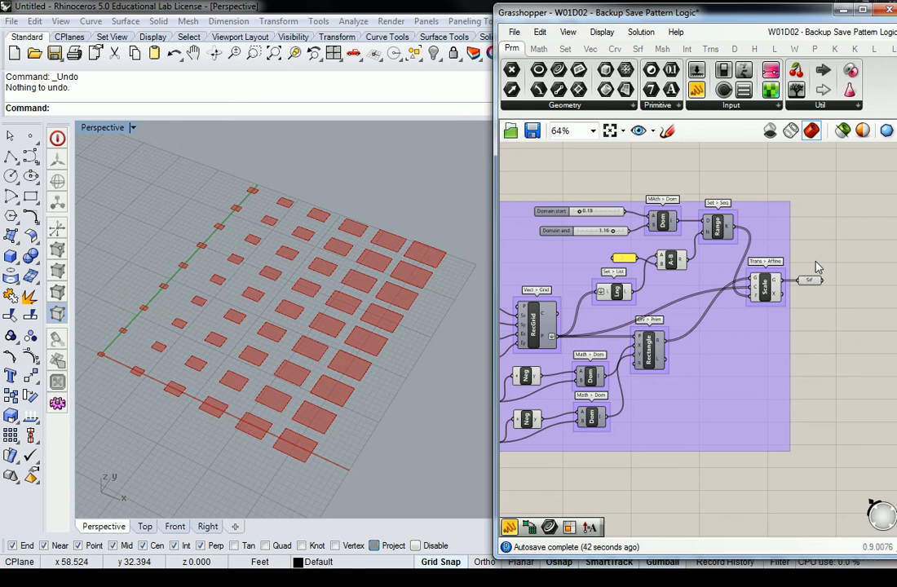
Inspect the data held by the Surface parameter and its place in the overall pattern definition.
{"action": "right_click_drag", "start_coordinate": [818, 267], "coordinate": [697, 242]}
{"action": "scroll", "coordinate": [670, 263], "scroll_direction": "up", "scroll_amount": 2}
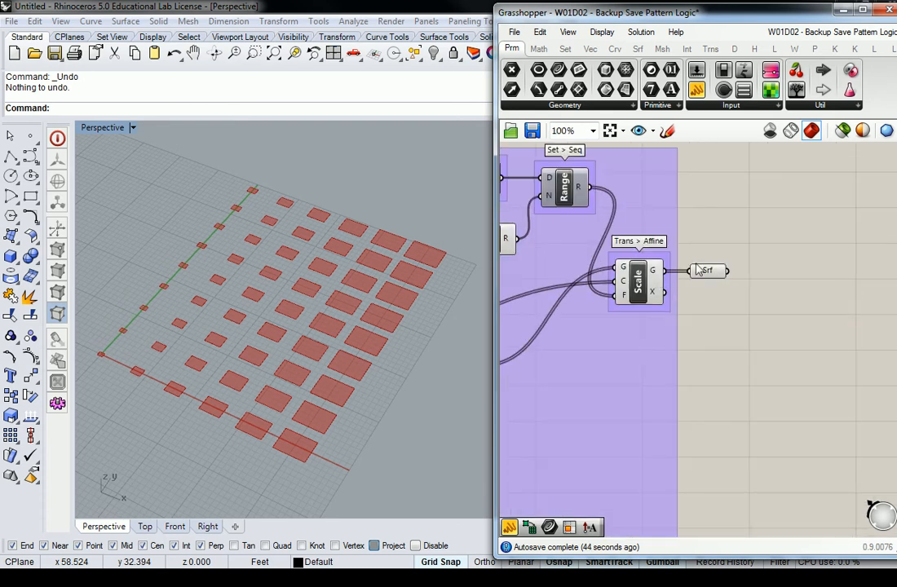
{"action": "mouse_move", "coordinate": [708, 272]}
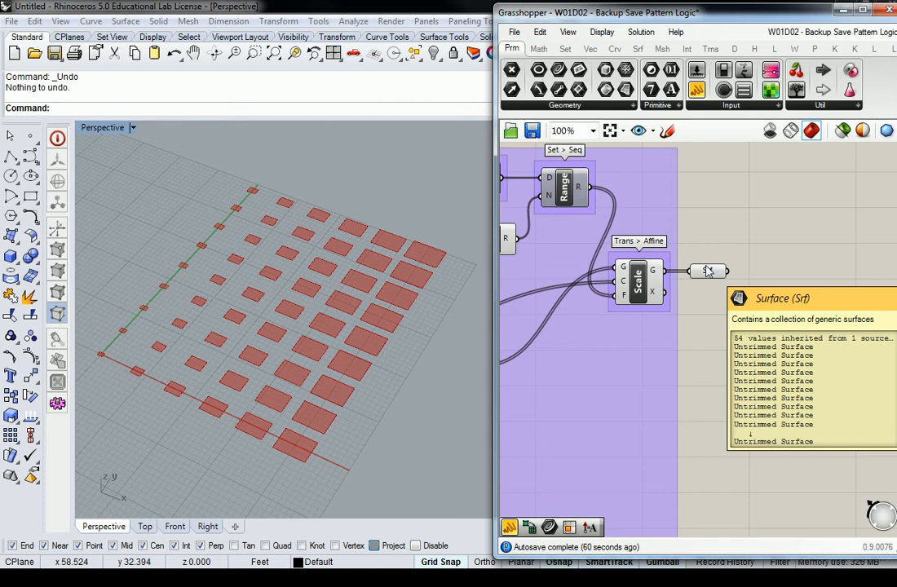
{"action": "right_click_drag", "start_coordinate": [717, 273], "coordinate": [673, 296]}
{"action": "mouse_move", "coordinate": [667, 299]}
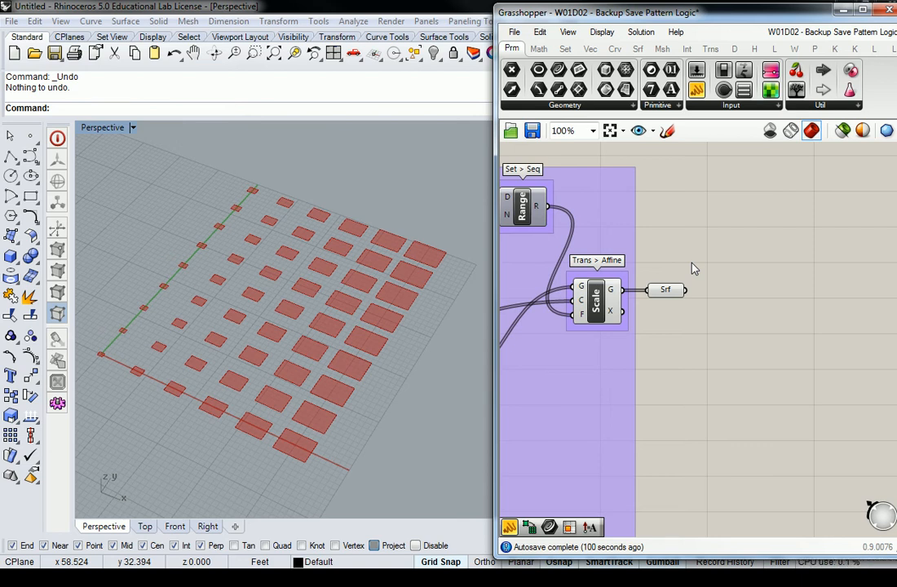
{"action": "scroll", "coordinate": [691, 268], "scroll_direction": "down", "scroll_amount": 3}
{"action": "right_click_drag", "start_coordinate": [691, 269], "coordinate": [752, 356]}
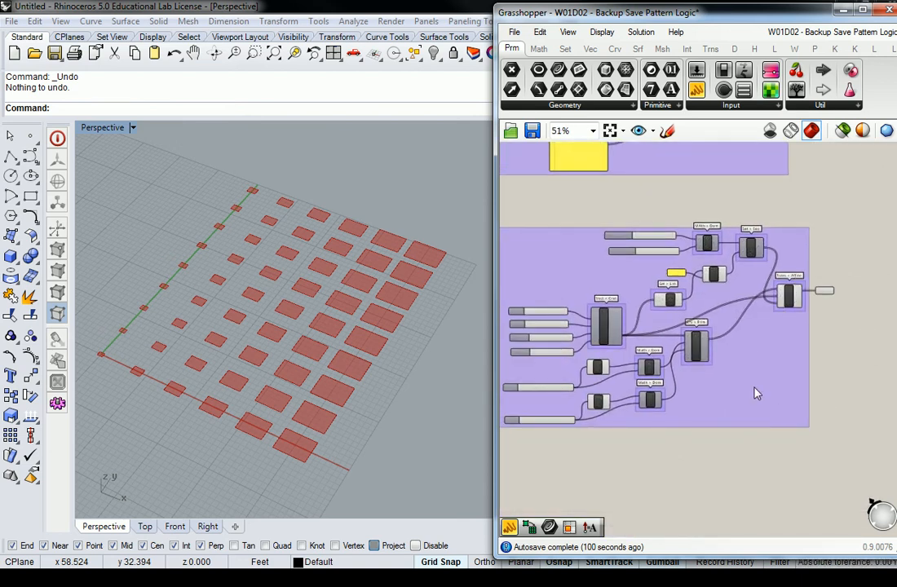
{"action": "scroll", "coordinate": [762, 408], "scroll_direction": "down", "scroll_amount": 1}
{"action": "left_click", "coordinate": [576, 261]}
{"action": "scroll", "coordinate": [700, 263], "scroll_direction": "up", "scroll_amount": 6}
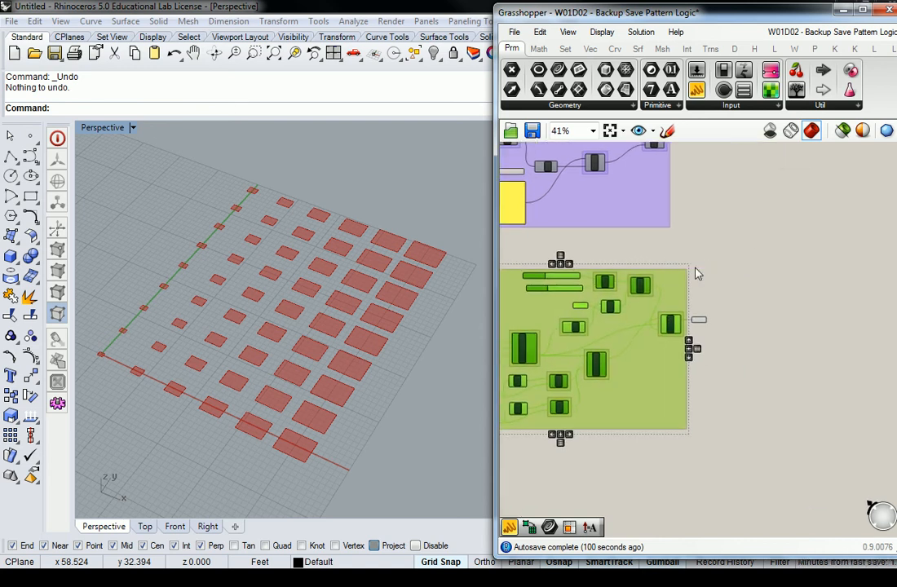
{"action": "left_click", "coordinate": [708, 346]}
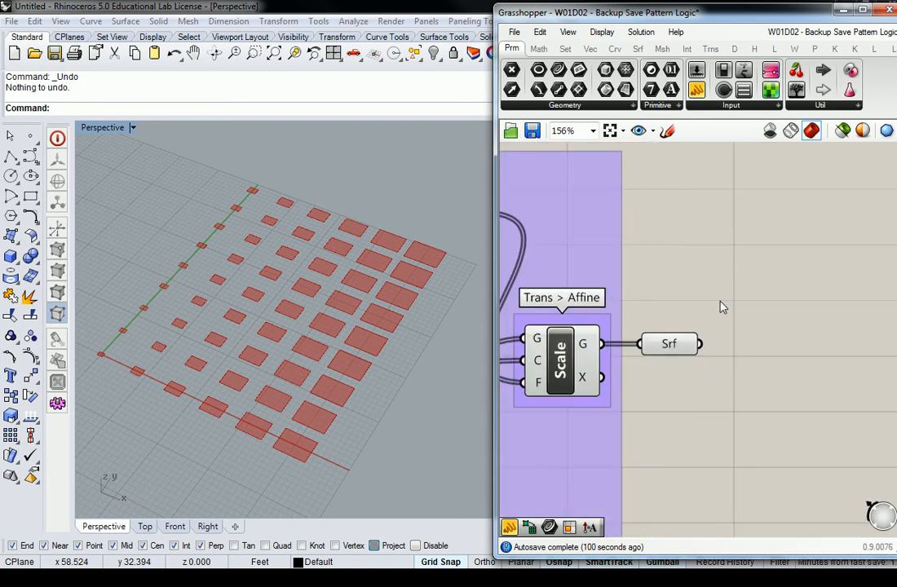
Add a Deconstruct Brep component after the Surface parameter and connect the surfaces to its B input.
{"action": "left_click", "coordinate": [638, 49]}
{"action": "left_click", "coordinate": [626, 105]}
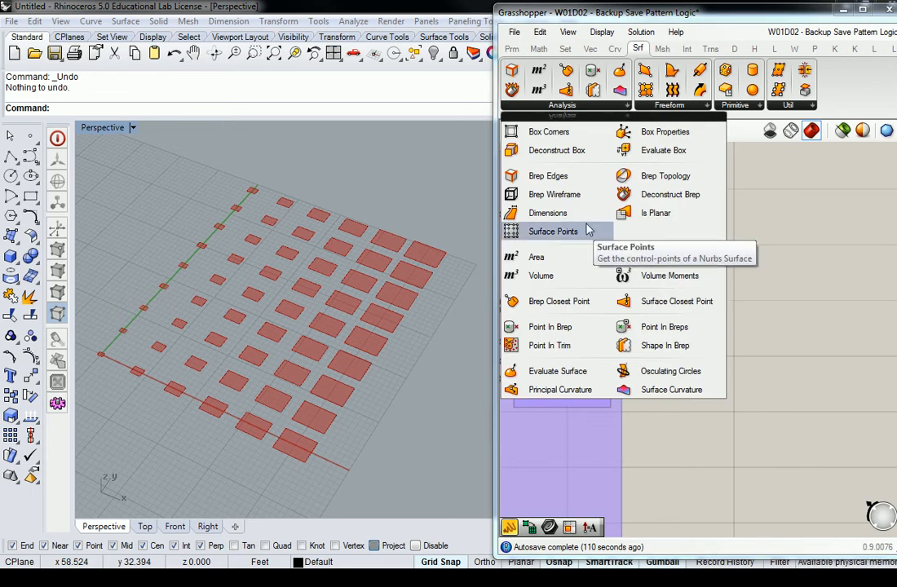
{"action": "left_click", "coordinate": [666, 199]}
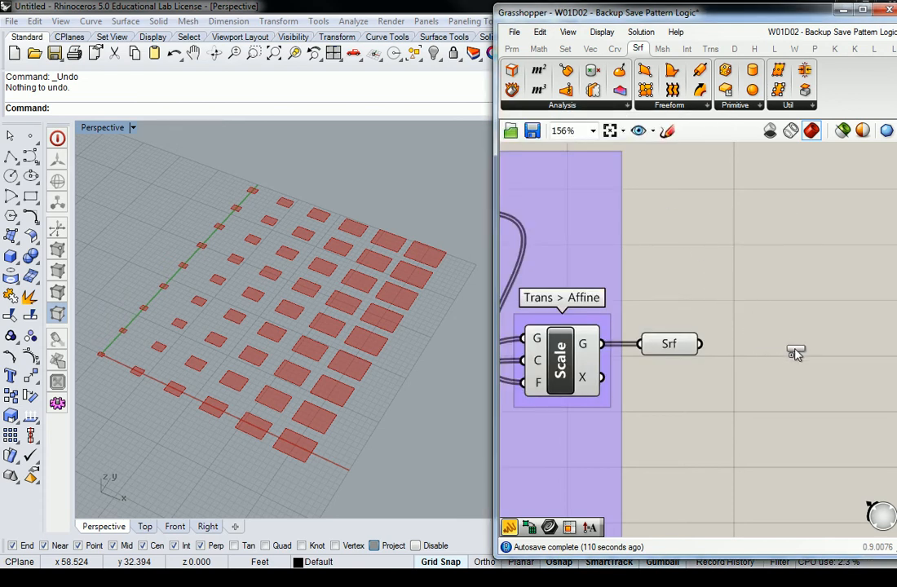
{"action": "left_click", "coordinate": [795, 352]}
{"action": "right_click_drag", "start_coordinate": [795, 352], "coordinate": [740, 342]}
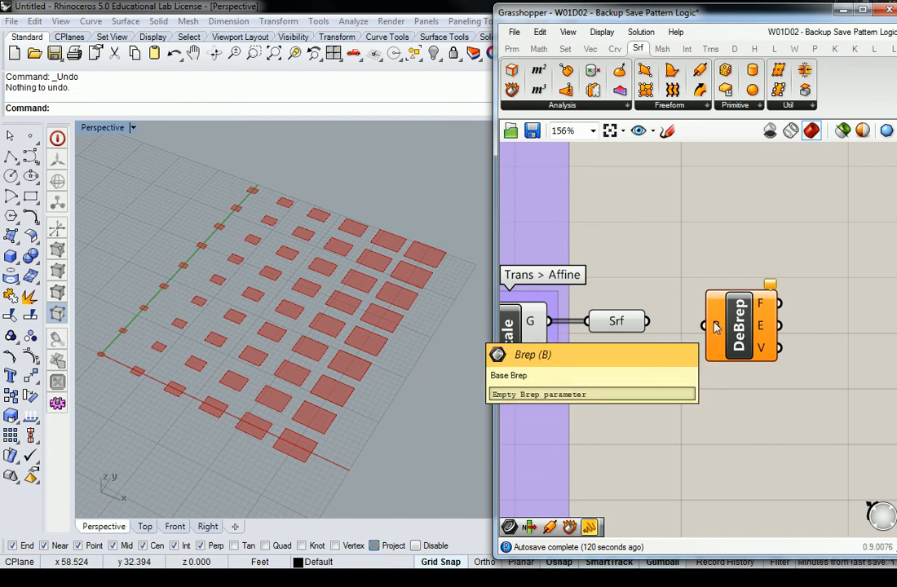
{"action": "left_click_drag", "start_coordinate": [646, 322], "coordinate": [732, 338]}
{"action": "left_click", "coordinate": [679, 286]}
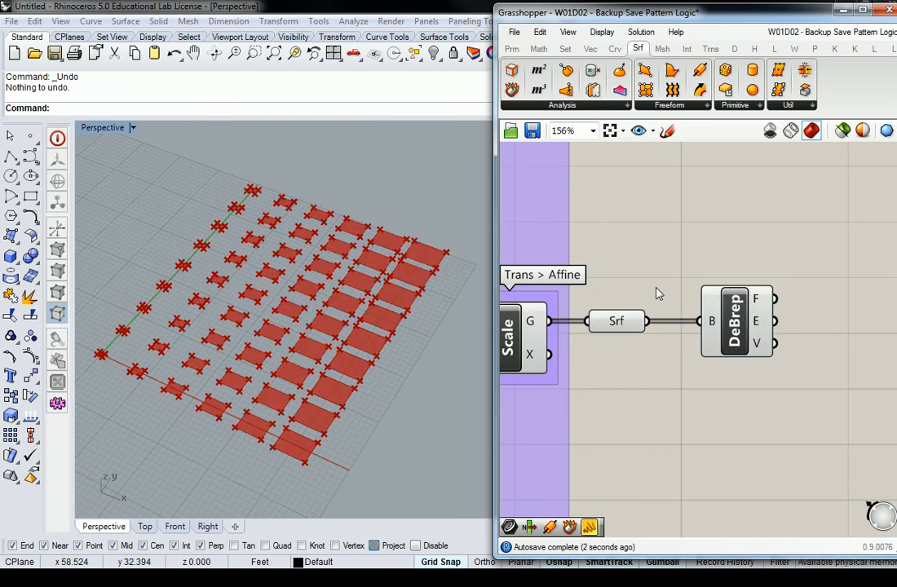
Put the Deconstruct Brep component in its own group and label the group "Srf > Analysis".
{"action": "left_click", "coordinate": [742, 320]}
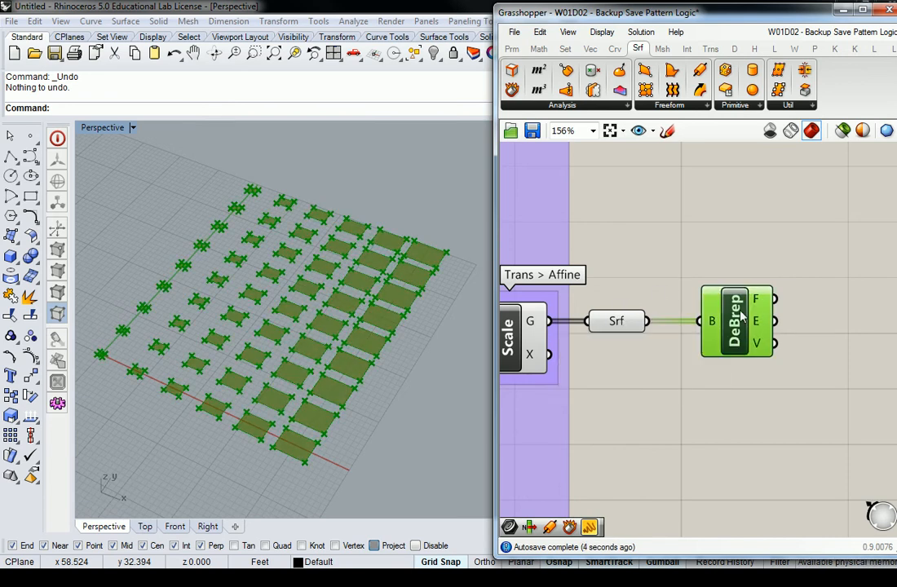
{"action": "key", "text": "ctrl+g"}
{"action": "left_click", "coordinate": [638, 226]}
{"action": "right_click", "coordinate": [749, 280]}
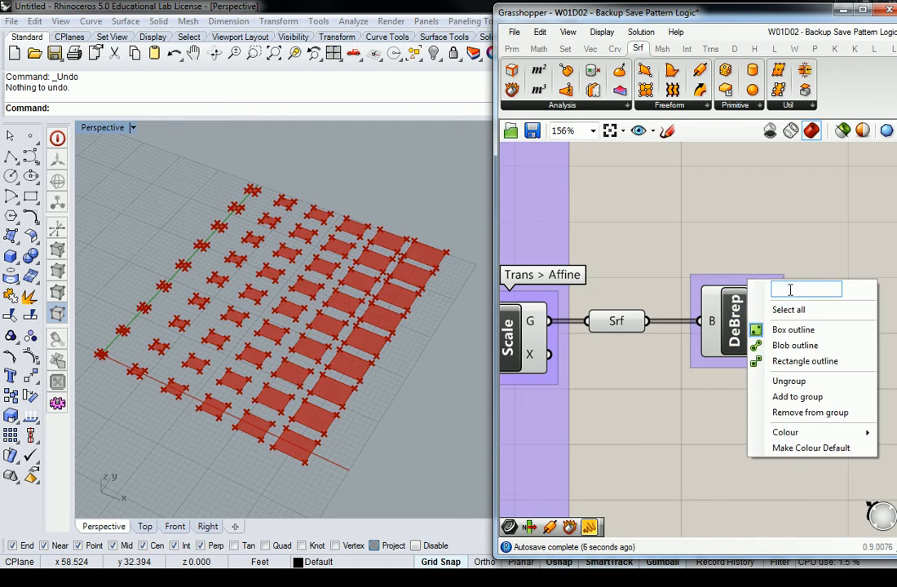
{"action": "type", "text": "Srf > Analysis"}
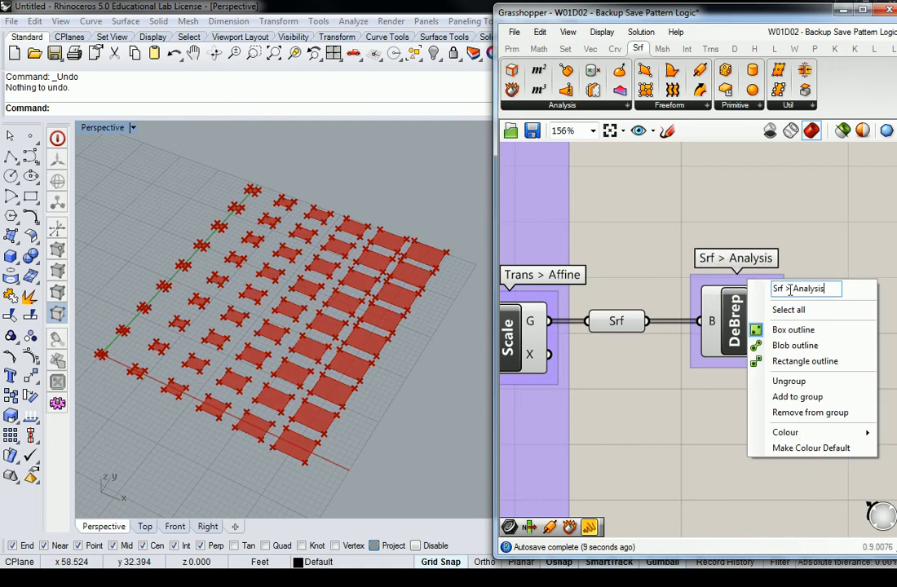
{"action": "key", "text": "Return"}
Examine the data structure of the Faces, Edges and Vertices outputs of Deconstruct Brep.
{"action": "mouse_move", "coordinate": [758, 302]}
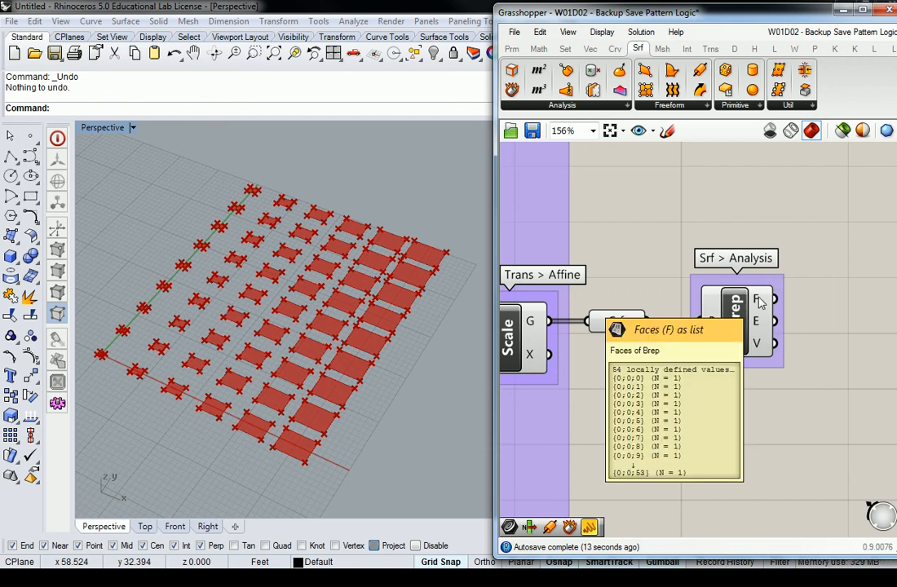
{"action": "mouse_move", "coordinate": [760, 323]}
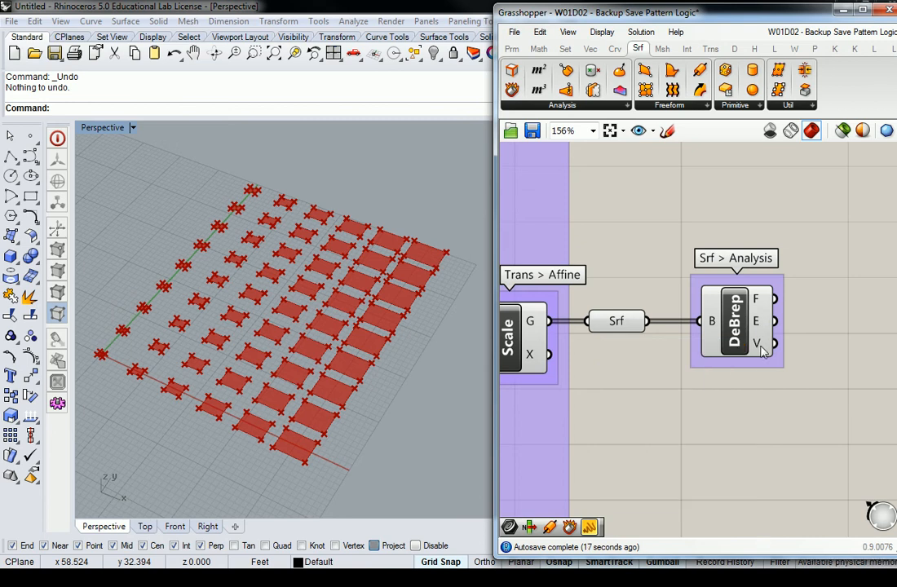
{"action": "mouse_move", "coordinate": [763, 349]}
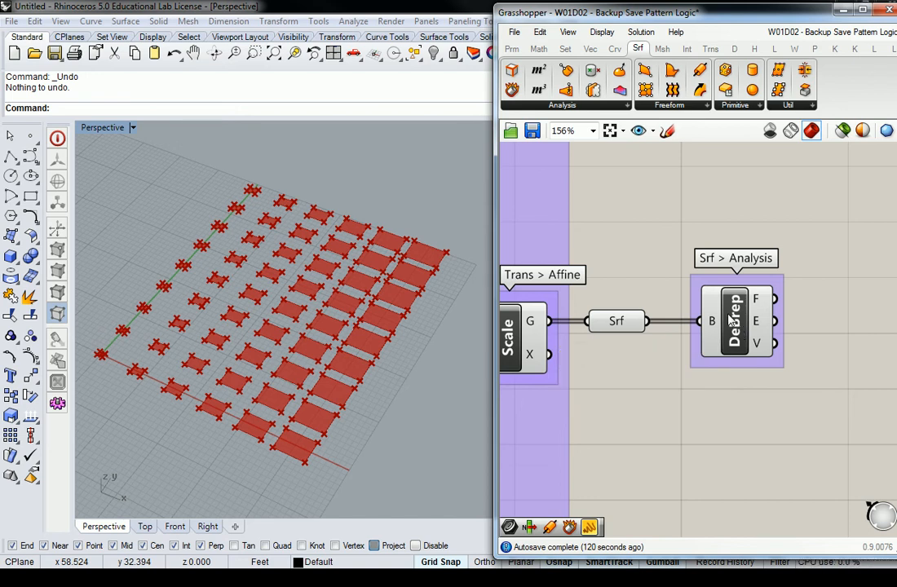
{"action": "mouse_move", "coordinate": [760, 302]}
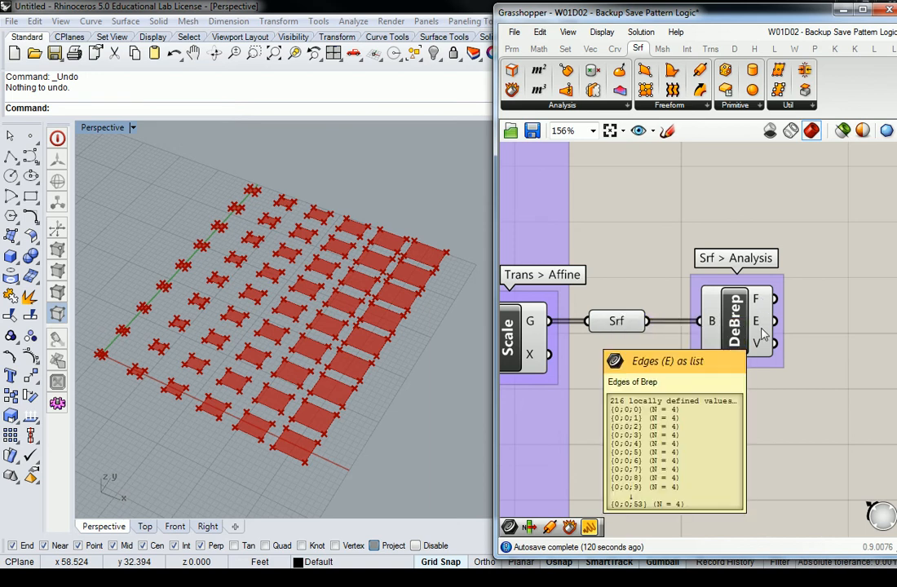
{"action": "mouse_move", "coordinate": [764, 348]}
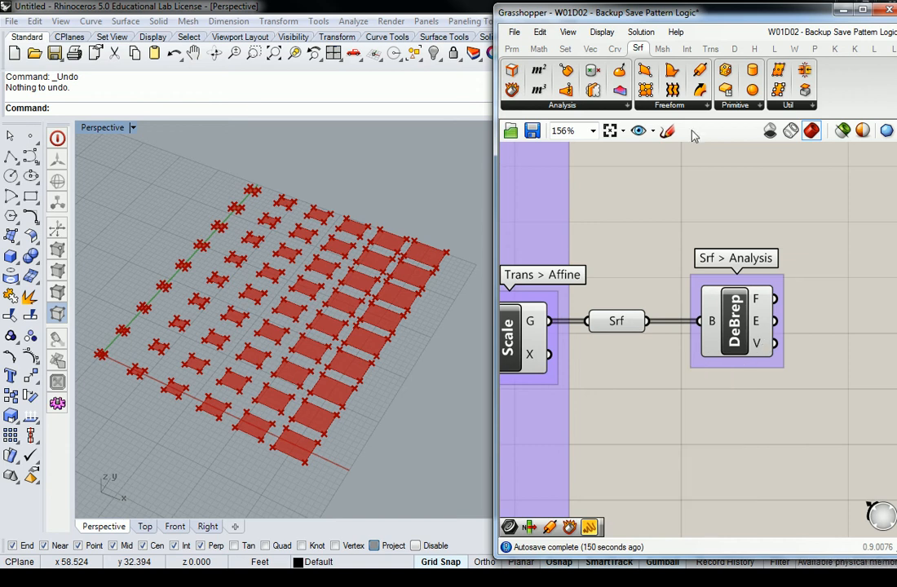
Add a Point parameter after Deconstruct Brep and connect the Vertices output to it.
{"action": "left_click", "coordinate": [512, 49]}
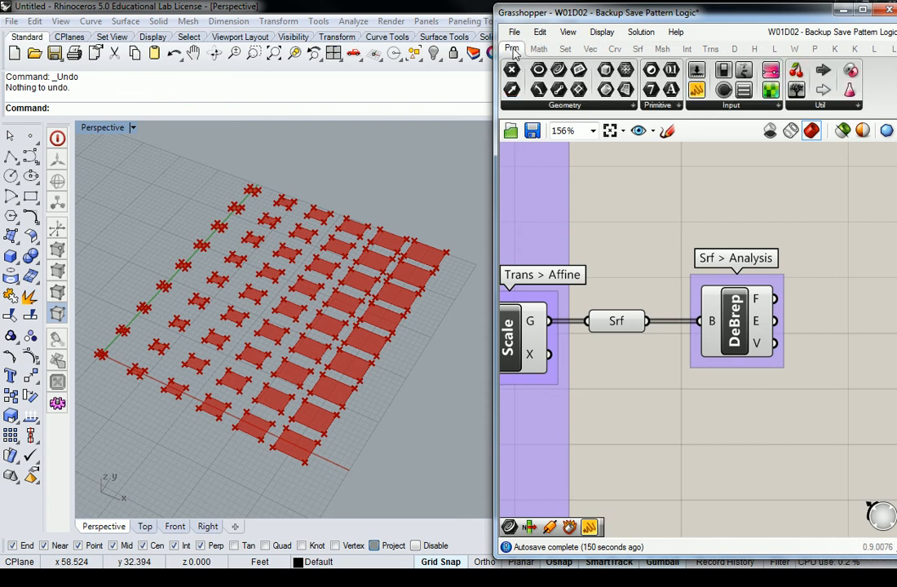
{"action": "left_click_drag", "start_coordinate": [694, 234], "coordinate": [832, 351]}
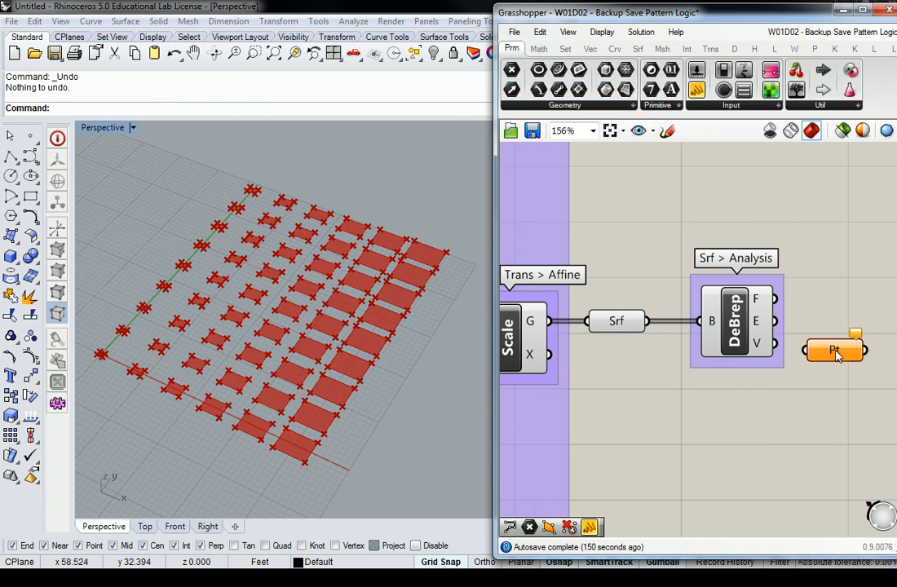
{"action": "left_click_drag", "start_coordinate": [775, 343], "coordinate": [805, 350]}
{"action": "right_click_drag", "start_coordinate": [816, 376], "coordinate": [760, 342]}
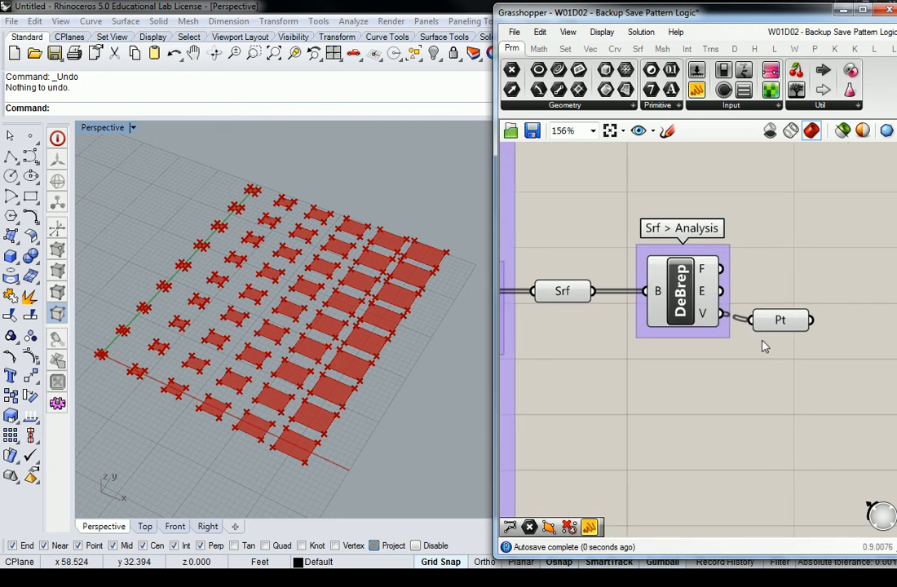
{"action": "left_click_drag", "start_coordinate": [776, 327], "coordinate": [822, 345]}
Turn off the preview of the pattern definition, Surface parameter and Deconstruct Brep, and inspect the Point parameter's data structure.
{"action": "scroll", "coordinate": [818, 344], "scroll_direction": "down", "scroll_amount": 4}
{"action": "right_click_drag", "start_coordinate": [784, 351], "coordinate": [838, 341]}
{"action": "scroll", "coordinate": [837, 341], "scroll_direction": "down", "scroll_amount": 2}
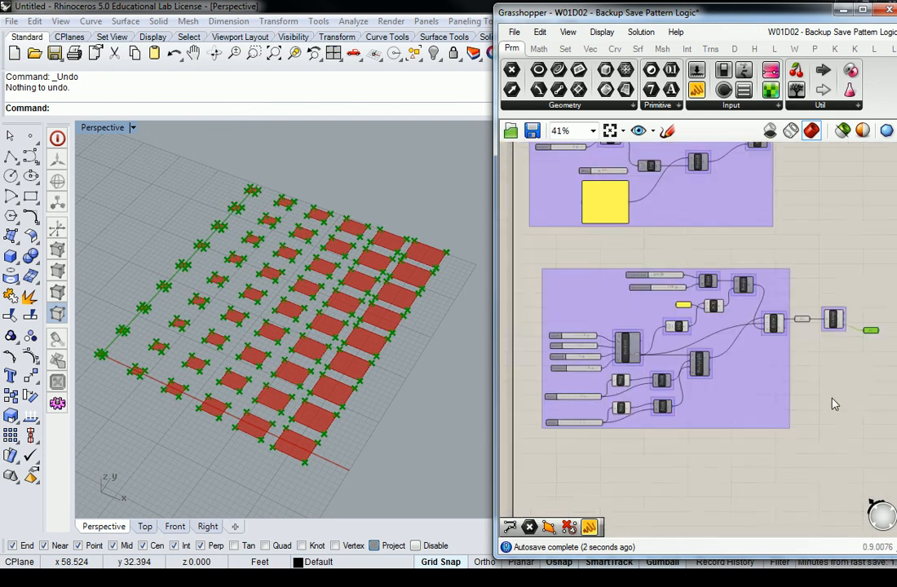
{"action": "left_click_drag", "start_coordinate": [843, 478], "coordinate": [595, 263]}
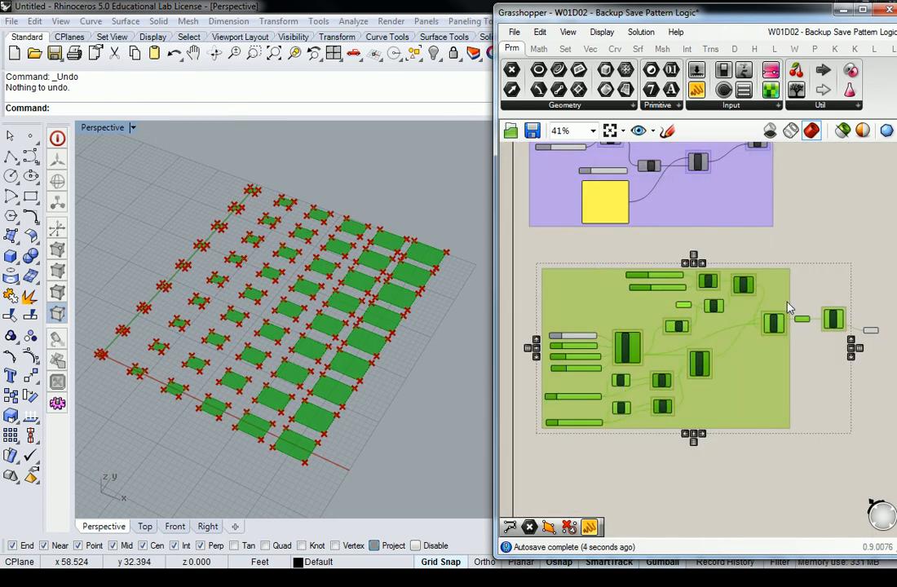
{"action": "middle_click", "coordinate": [827, 317]}
{"action": "left_click", "coordinate": [866, 270]}
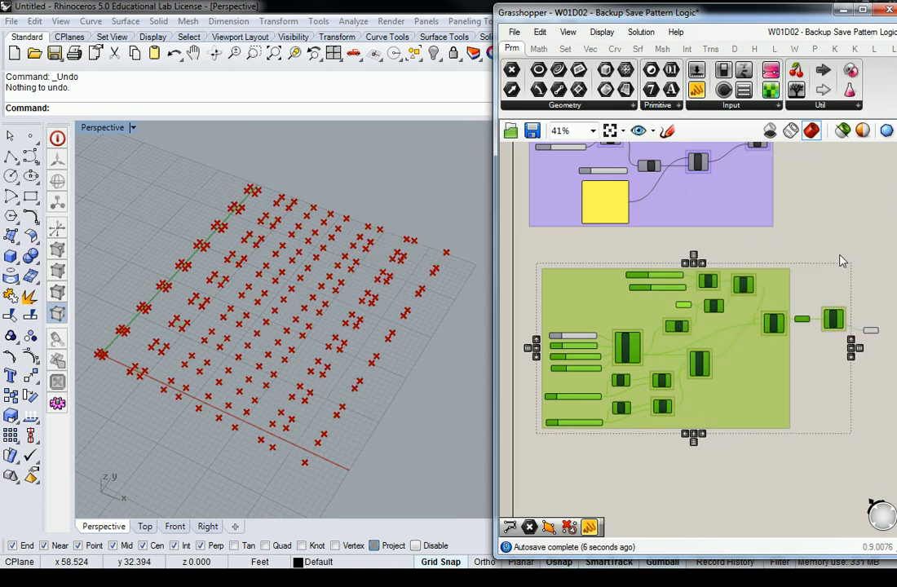
{"action": "right_click_drag", "start_coordinate": [824, 256], "coordinate": [807, 254]}
{"action": "scroll", "coordinate": [787, 334], "scroll_direction": "up", "scroll_amount": 5}
{"action": "mouse_move", "coordinate": [779, 349]}
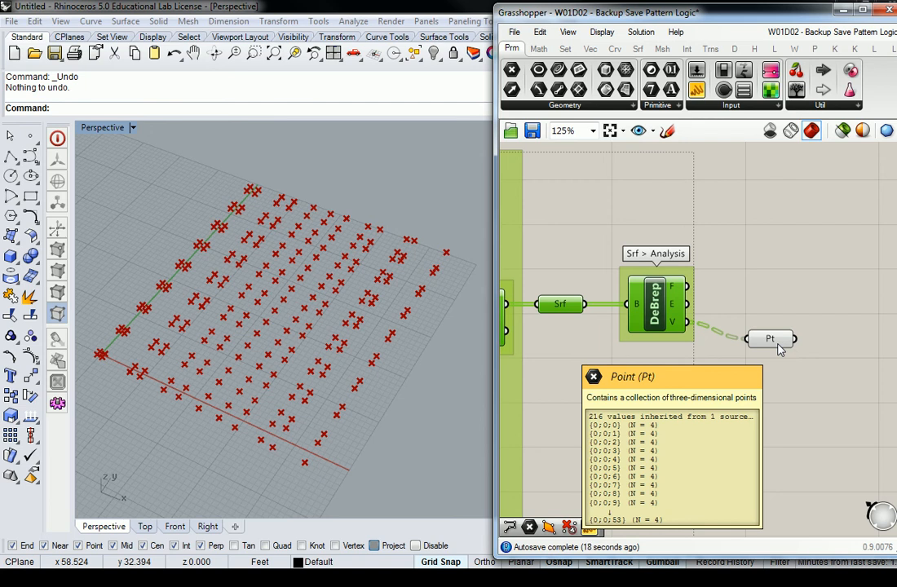
Delete the Point parameter and turn the preview of Deconstruct Brep back on.
{"action": "left_click", "coordinate": [736, 225]}
{"action": "left_click", "coordinate": [776, 341]}
{"action": "key", "text": "Delete"}
{"action": "left_click", "coordinate": [656, 303]}
{"action": "right_click", "coordinate": [662, 305]}
{"action": "left_click", "coordinate": [705, 334]}
{"action": "left_click", "coordinate": [598, 201]}
{"action": "right_click_drag", "start_coordinate": [636, 197], "coordinate": [707, 210]}
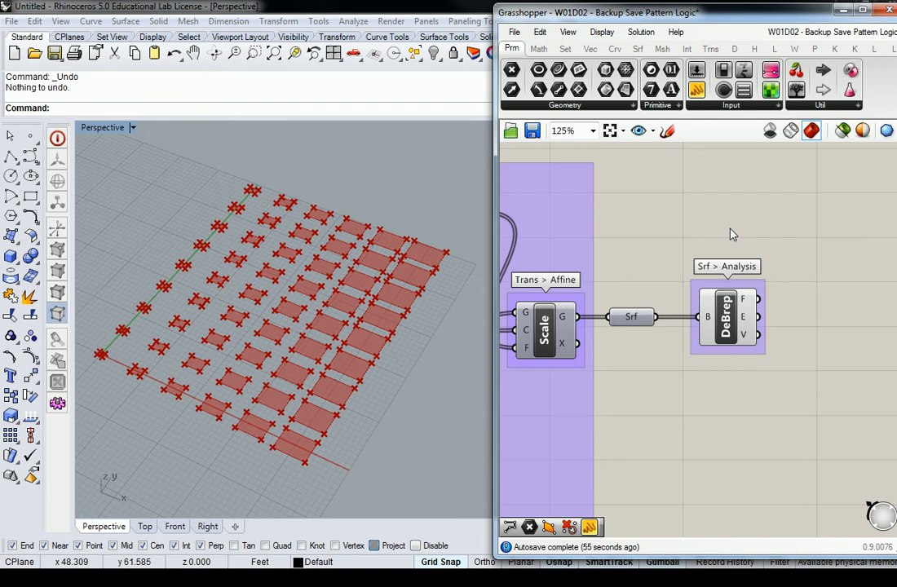
Add a Pipe component beside Deconstruct Brep.
{"action": "right_click_drag", "start_coordinate": [736, 232], "coordinate": [685, 243]}
{"action": "scroll", "coordinate": [632, 301], "scroll_direction": "up", "scroll_amount": 3}
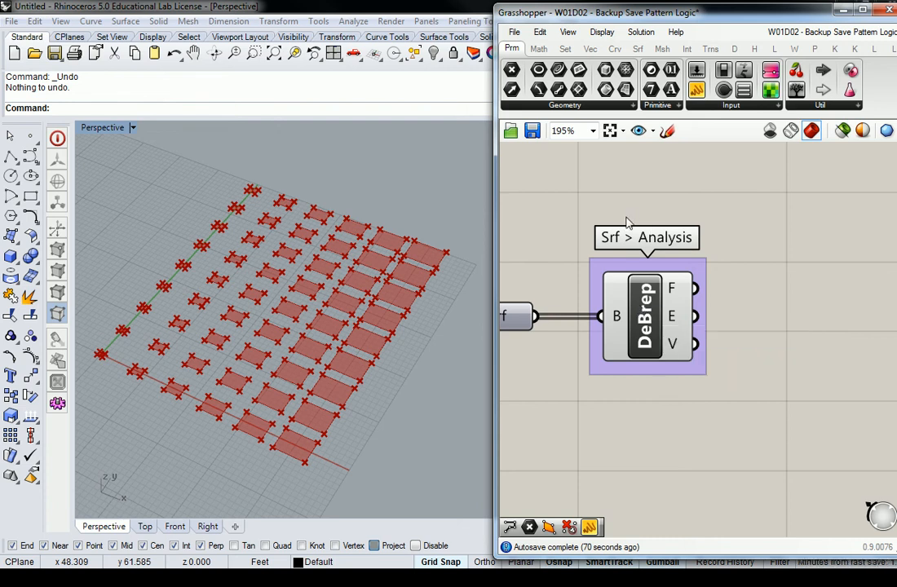
{"action": "scroll", "coordinate": [666, 193], "scroll_direction": "right", "scroll_amount": 2}
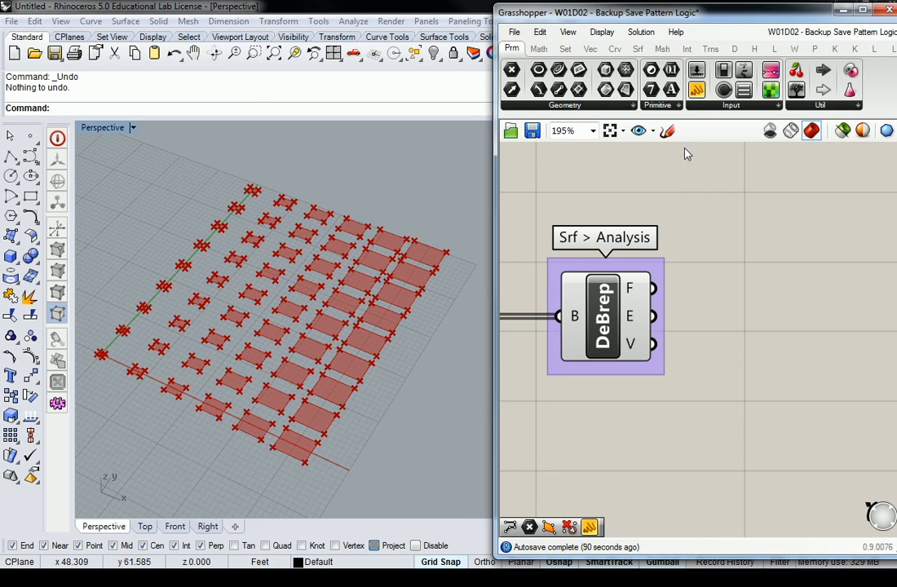
{"action": "left_click", "coordinate": [638, 48]}
{"action": "left_click", "coordinate": [700, 106]}
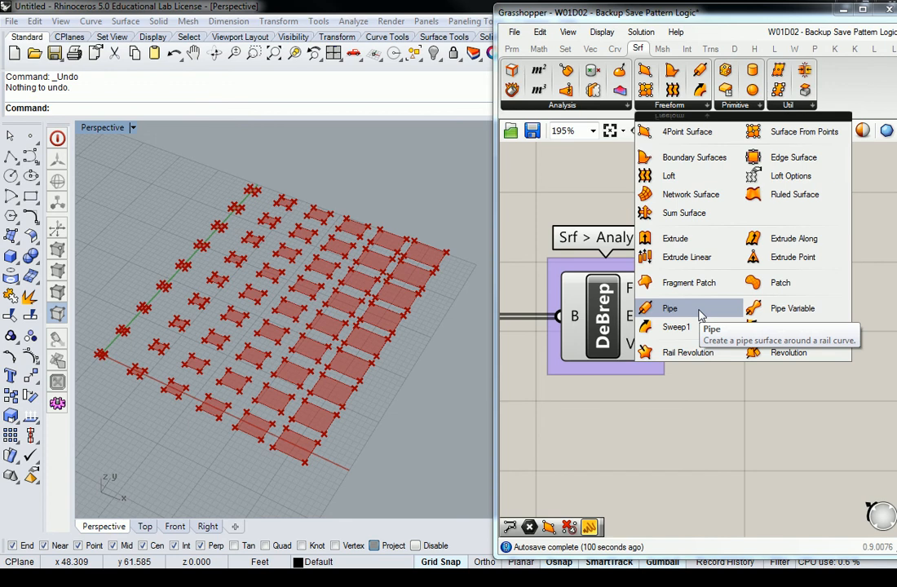
{"action": "left_click_drag", "start_coordinate": [699, 314], "coordinate": [760, 375]}
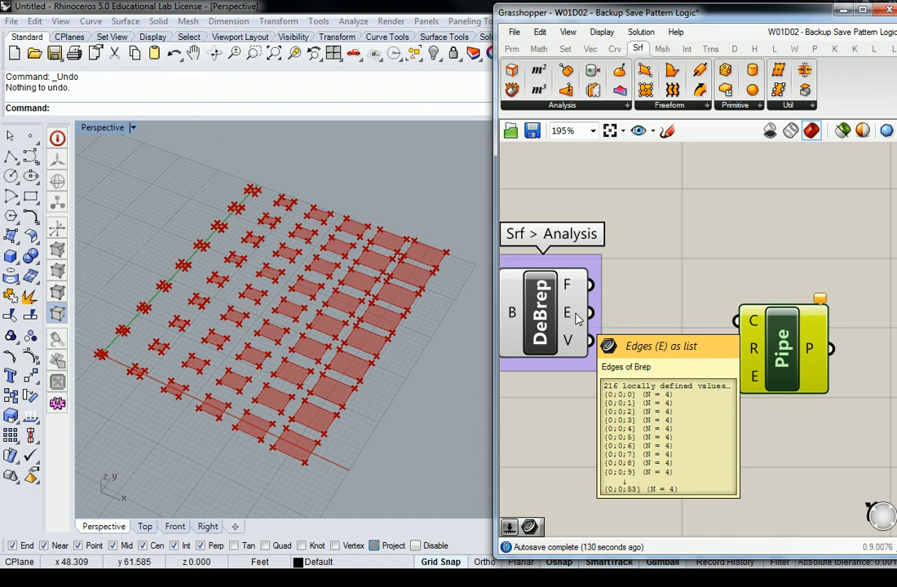
Connect the Edges output of Deconstruct Brep to Pipe's Curve input and align Pipe with that output.
{"action": "left_click", "coordinate": [512, 48]}
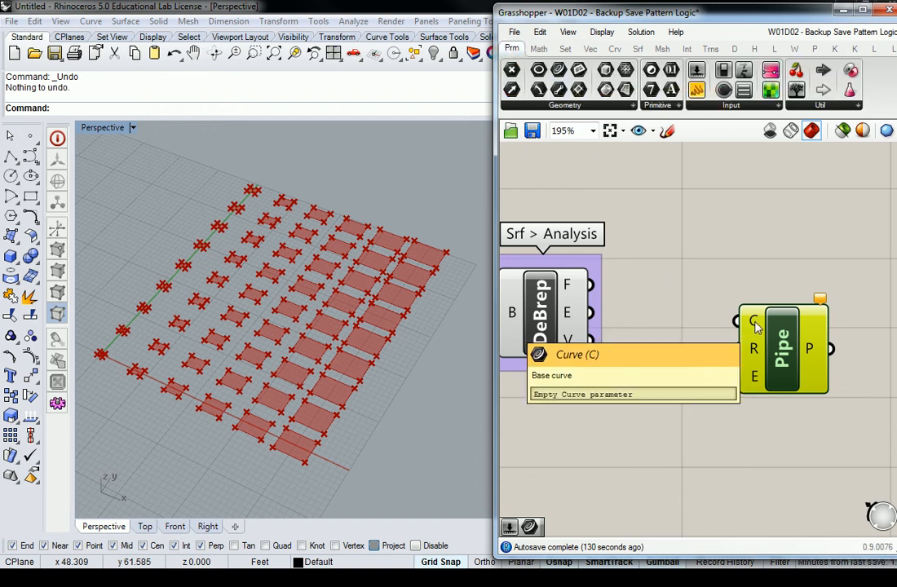
{"action": "left_click", "coordinate": [692, 314]}
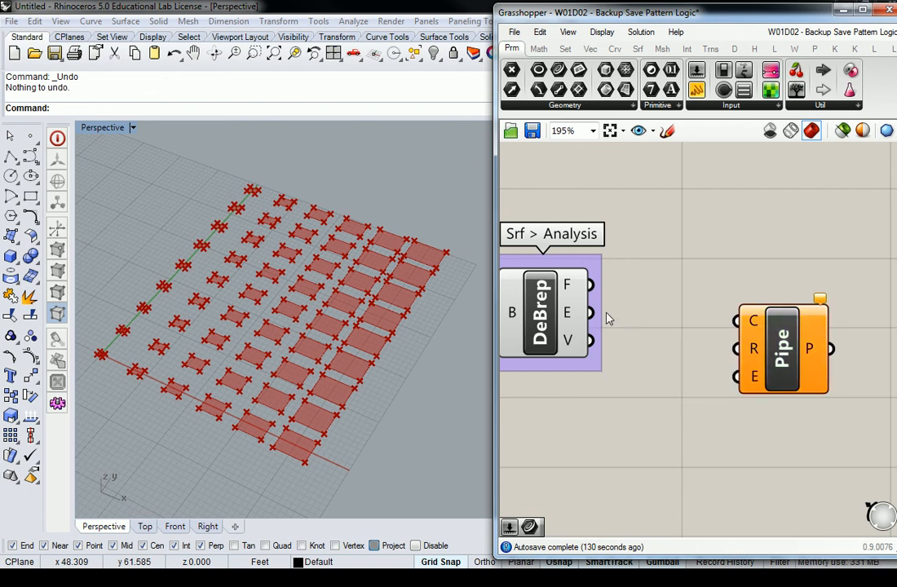
{"action": "left_click_drag", "start_coordinate": [573, 316], "coordinate": [735, 320]}
{"action": "scroll", "coordinate": [359, 408], "scroll_direction": "up", "scroll_amount": 5}
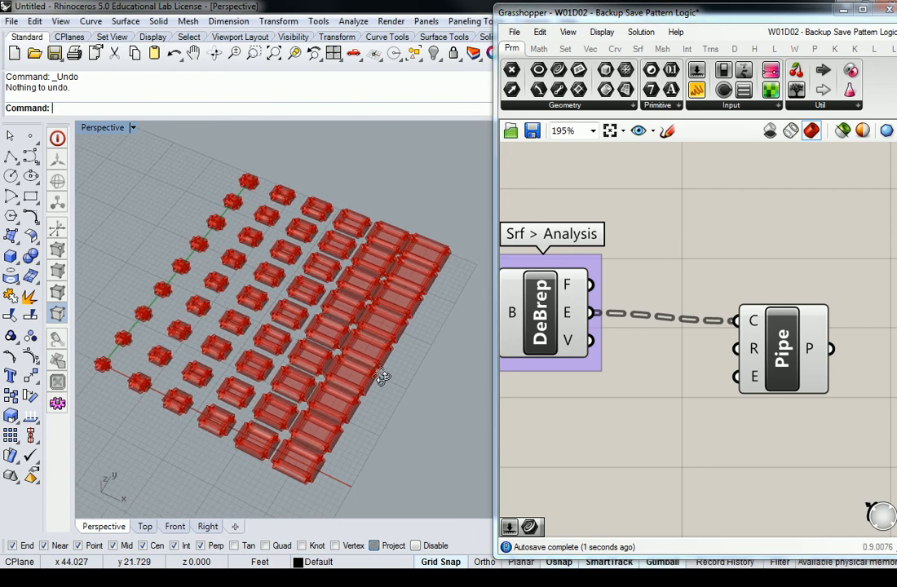
{"action": "scroll", "coordinate": [359, 416], "scroll_direction": "down", "scroll_amount": 5}
{"action": "right_click_drag", "start_coordinate": [359, 405], "coordinate": [329, 360]}
{"action": "left_click_drag", "start_coordinate": [779, 343], "coordinate": [822, 333]}
{"action": "left_click", "coordinate": [738, 368]}
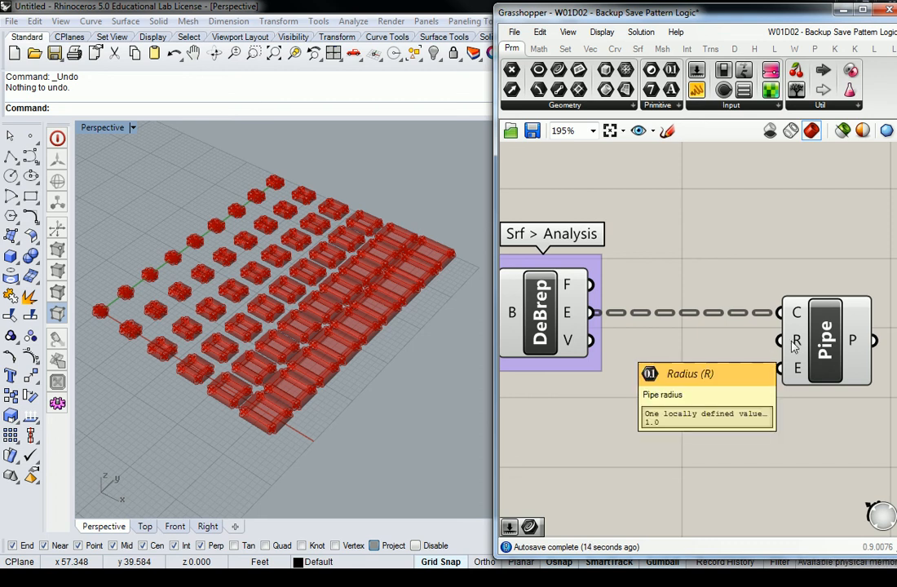
Create a number slider from 0 to 1 with value 0.55 and connect it to Pipe's Radius input.
{"action": "double_click", "coordinate": [613, 427]}
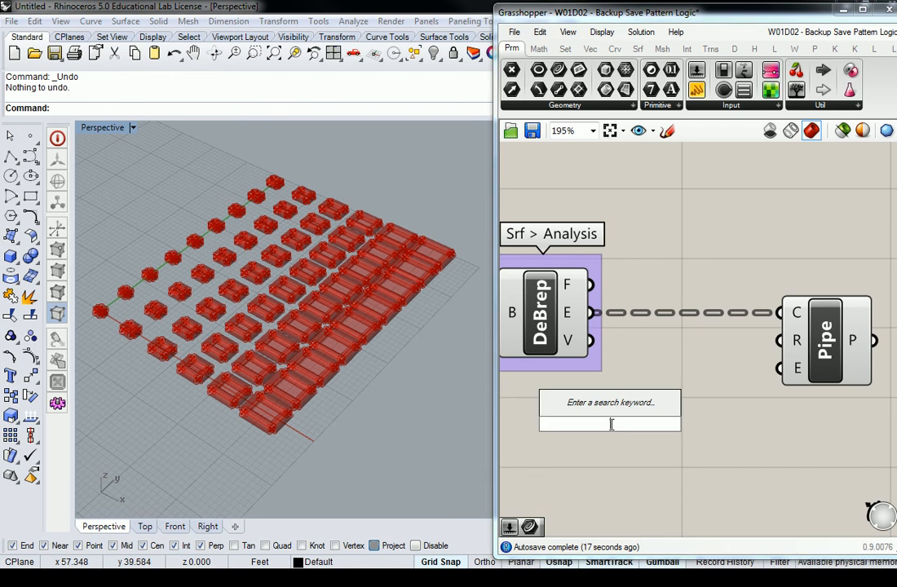
{"action": "type", "text": "0<.5<1"}
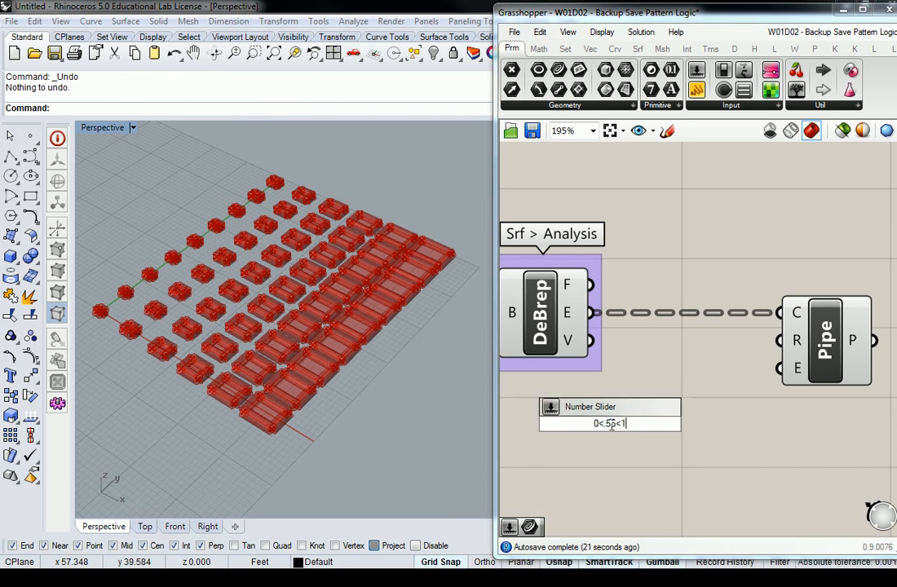
{"action": "key", "text": "Return"}
{"action": "scroll", "coordinate": [718, 407], "scroll_direction": "down", "scroll_amount": 2}
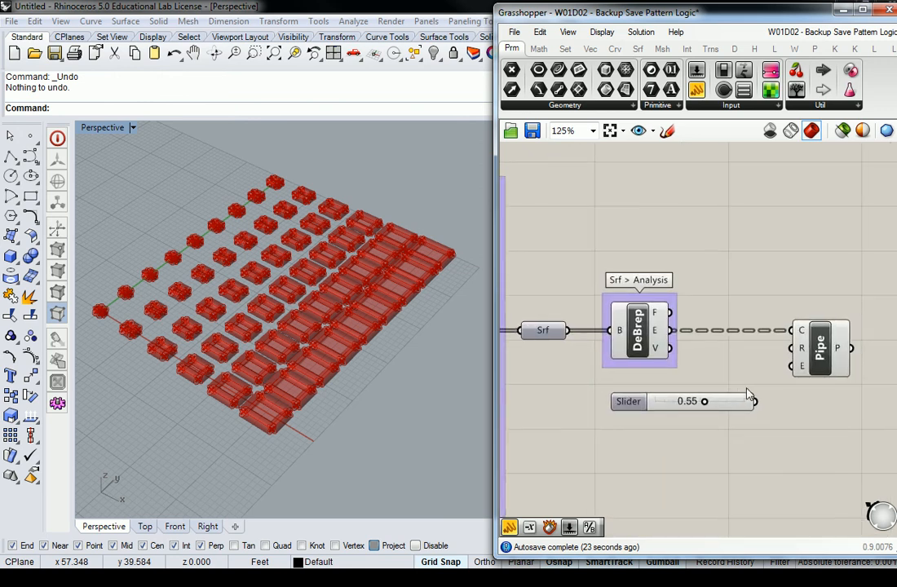
{"action": "left_click", "coordinate": [733, 405]}
{"action": "scroll", "coordinate": [729, 408], "scroll_direction": "up", "scroll_amount": 1}
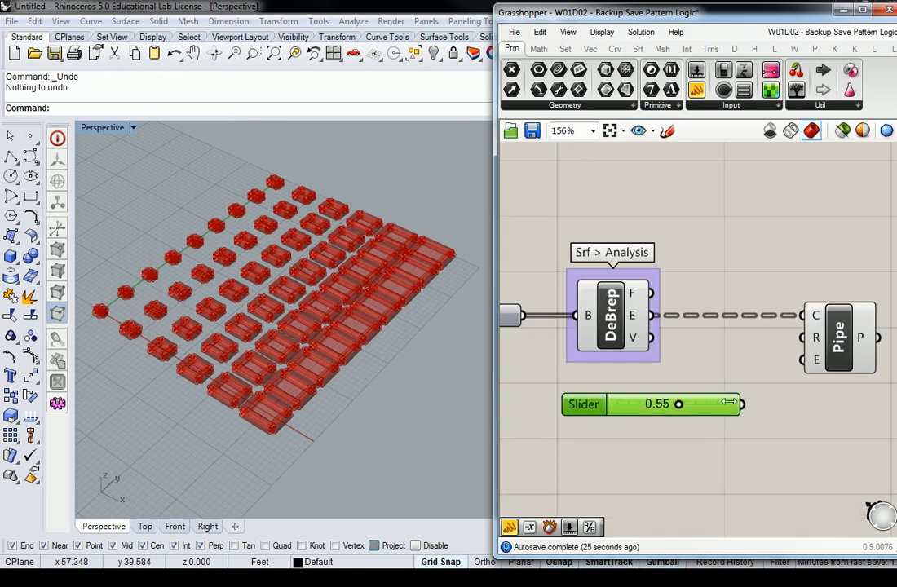
{"action": "left_click_drag", "start_coordinate": [743, 405], "coordinate": [795, 337]}
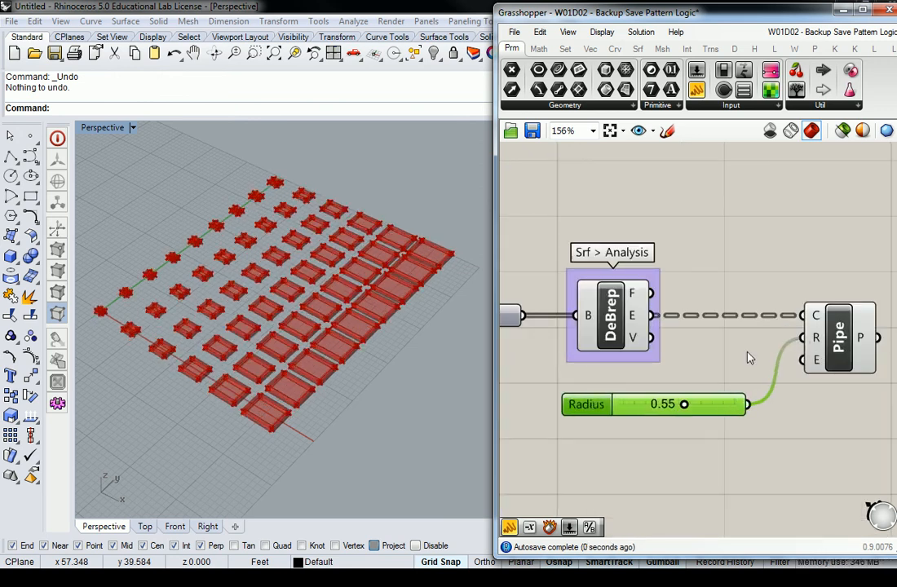
Set the Radius slider to 0.33 and reposition it just below Deconstruct Brep.
{"action": "right_click_drag", "start_coordinate": [357, 286], "coordinate": [385, 313]}
{"action": "left_click_drag", "start_coordinate": [684, 407], "coordinate": [659, 412]}
{"action": "scroll", "coordinate": [297, 323], "scroll_direction": "up", "scroll_amount": 5}
{"action": "scroll", "coordinate": [400, 263], "scroll_direction": "down", "scroll_amount": 5}
{"action": "left_click", "coordinate": [706, 366]}
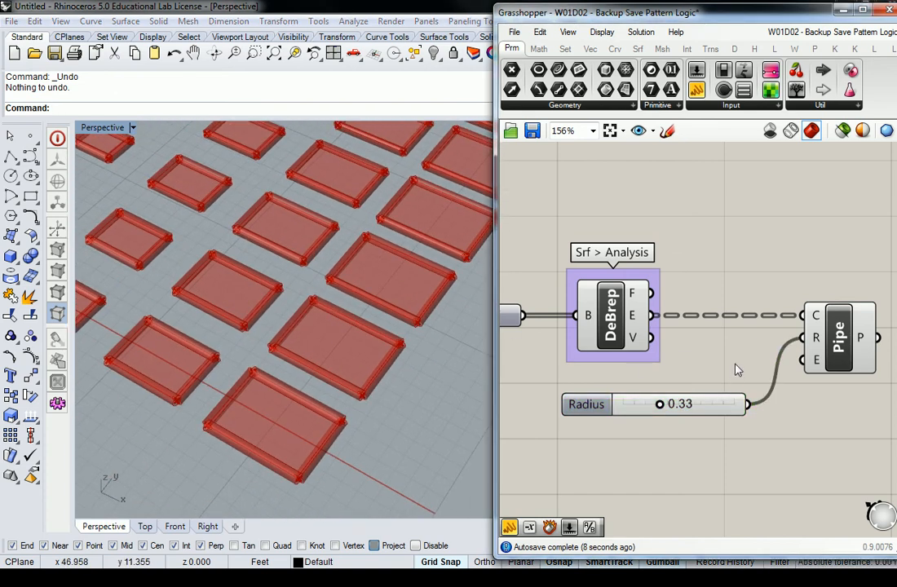
{"action": "left_click_drag", "start_coordinate": [737, 408], "coordinate": [720, 392]}
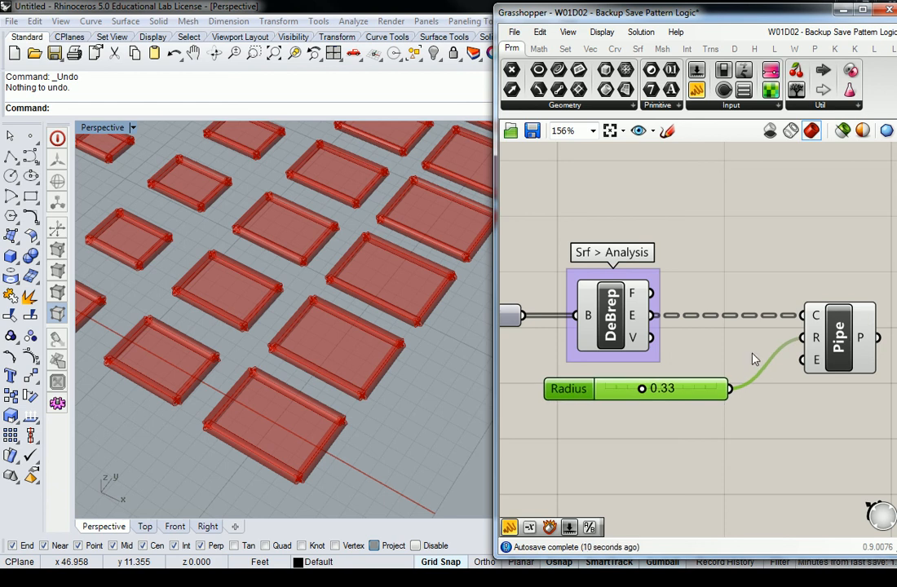
Add a small panel containing 2, connect it to Pipe's E input and place it below the Radius slider.
{"action": "mouse_move", "coordinate": [819, 365]}
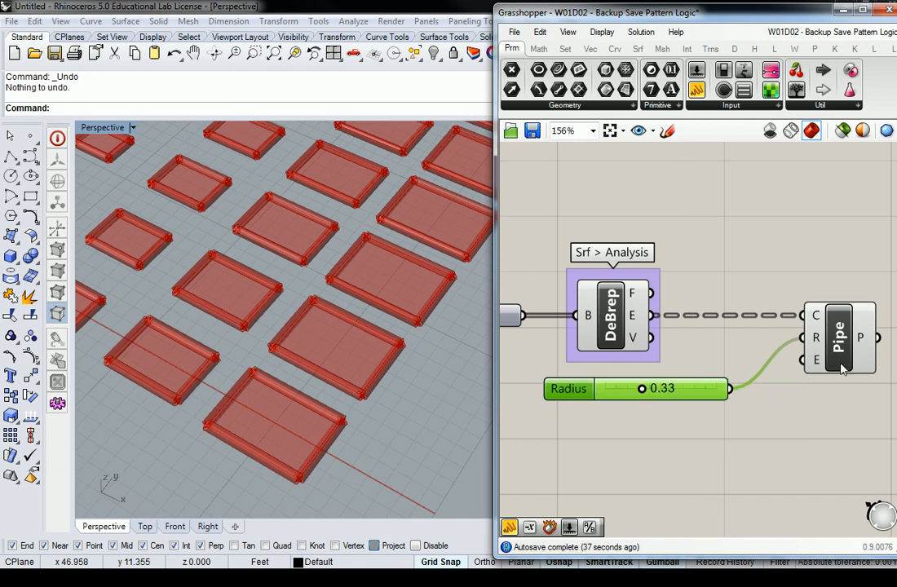
{"action": "left_click_drag", "start_coordinate": [679, 93], "coordinate": [767, 487]}
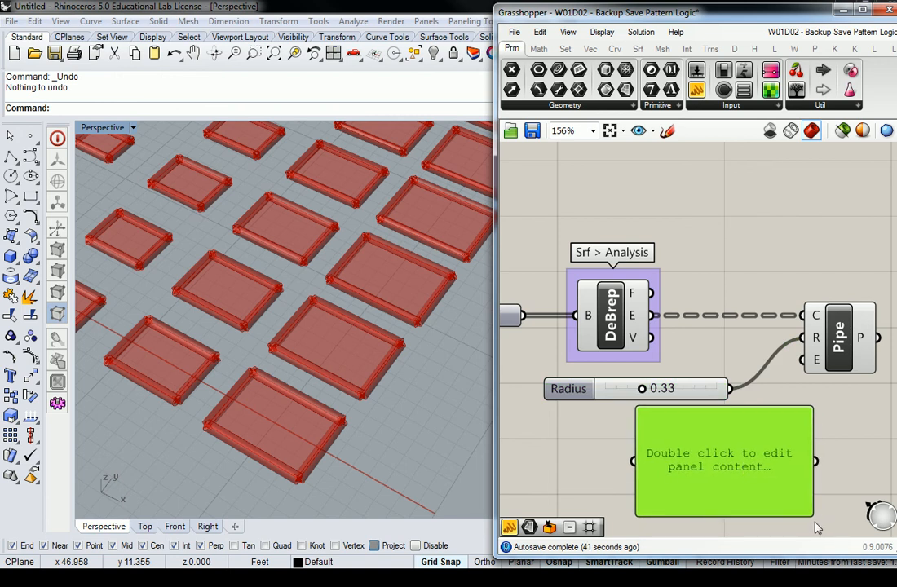
{"action": "left_click_drag", "start_coordinate": [811, 516], "coordinate": [703, 417]}
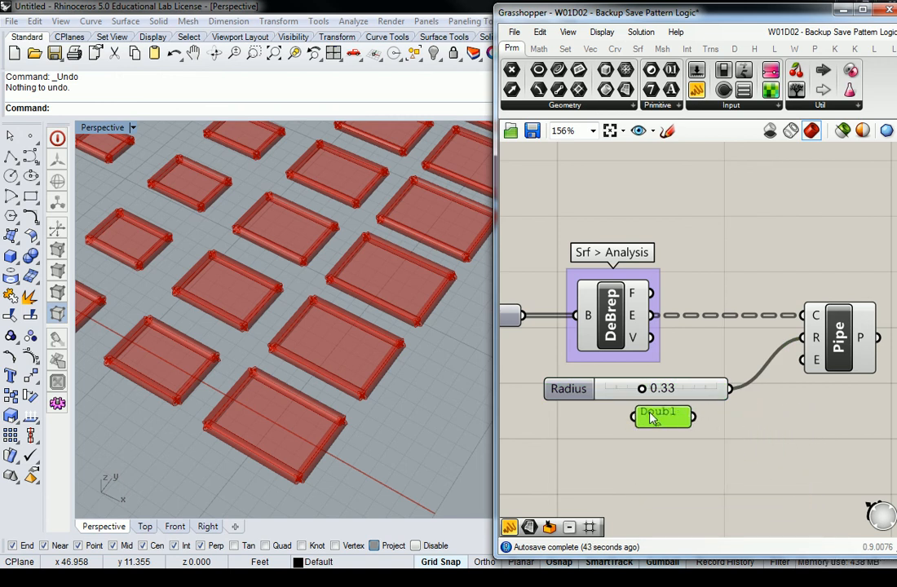
{"action": "double_click", "coordinate": [665, 416]}
{"action": "type", "text": "2"}
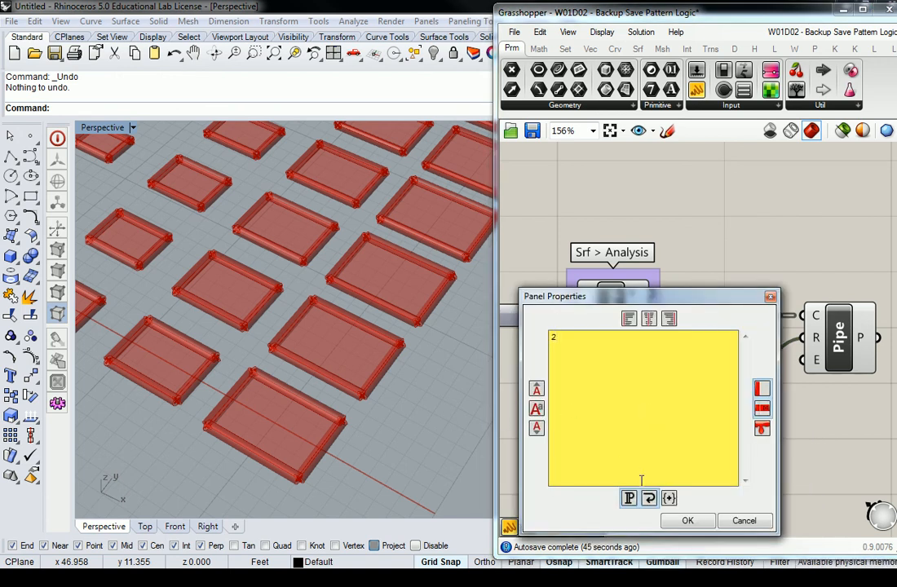
{"action": "left_click", "coordinate": [687, 520]}
{"action": "left_click_drag", "start_coordinate": [689, 416], "coordinate": [804, 359]}
{"action": "left_click_drag", "start_coordinate": [647, 426], "coordinate": [705, 430]}
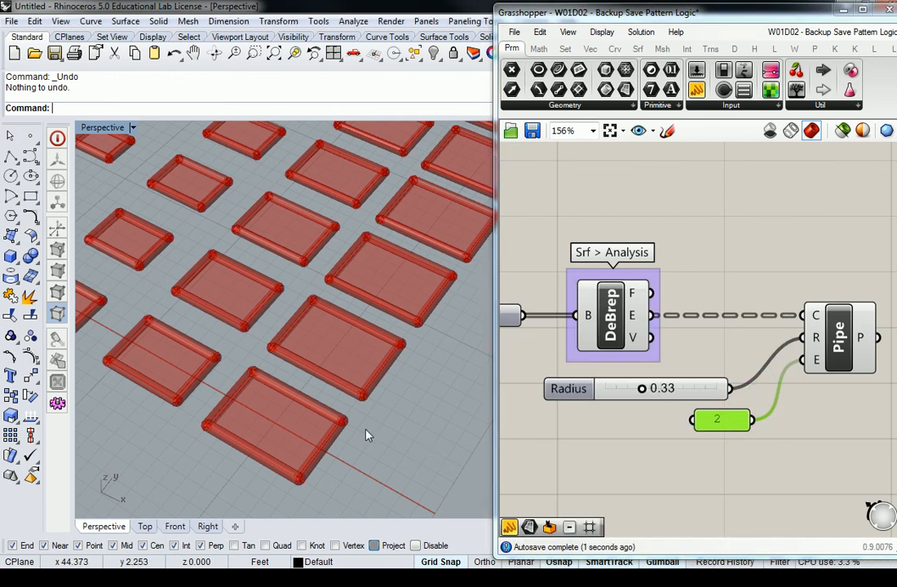
Check the pipe end caps up close and turn off the preview of Deconstruct Brep so only the pipes show.
{"action": "scroll", "coordinate": [373, 436], "scroll_direction": "up", "scroll_amount": 8}
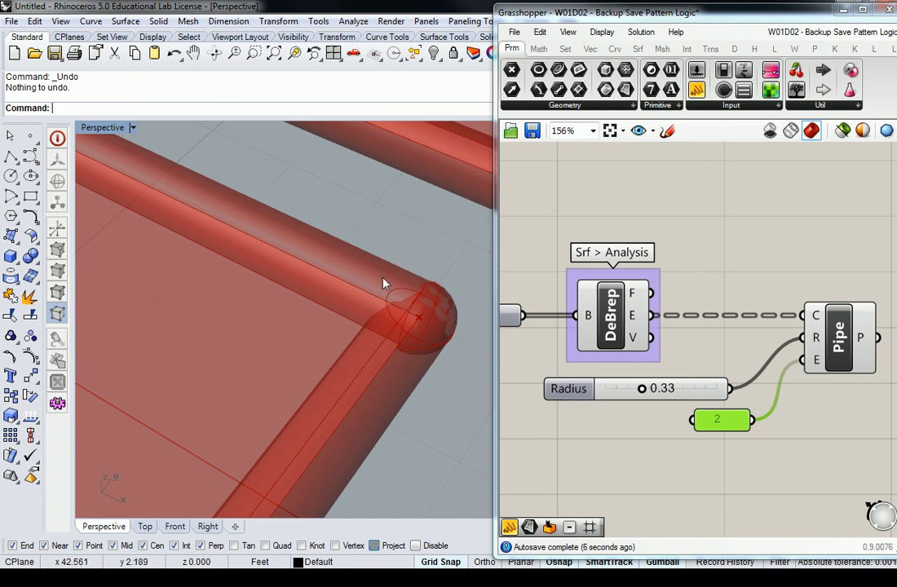
{"action": "scroll", "coordinate": [440, 310], "scroll_direction": "down", "scroll_amount": 8}
{"action": "scroll", "coordinate": [432, 309], "scroll_direction": "down", "scroll_amount": 5}
{"action": "right_click_drag", "start_coordinate": [443, 242], "coordinate": [345, 375], "text": "shift"}
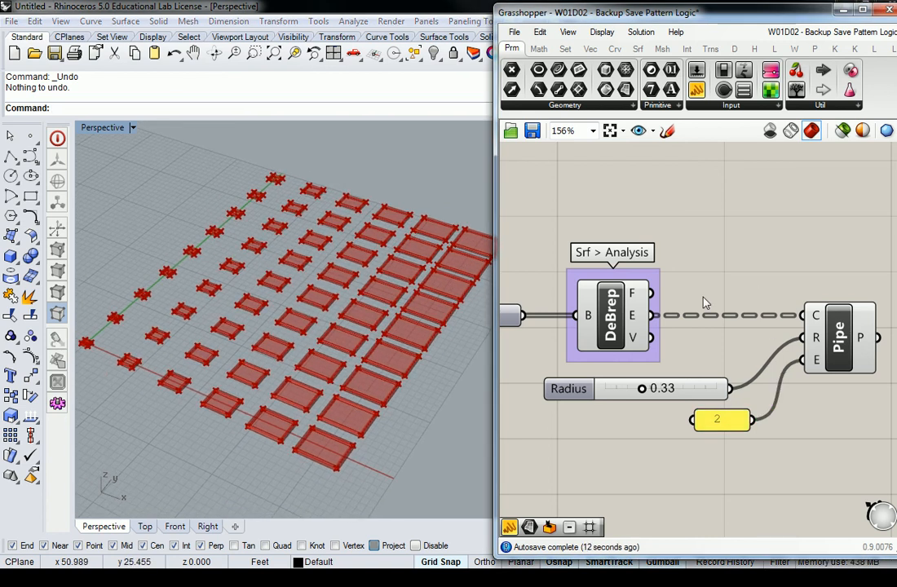
{"action": "right_click", "coordinate": [618, 317]}
{"action": "left_click", "coordinate": [659, 346]}
{"action": "right_click_drag", "start_coordinate": [286, 234], "coordinate": [318, 349]}
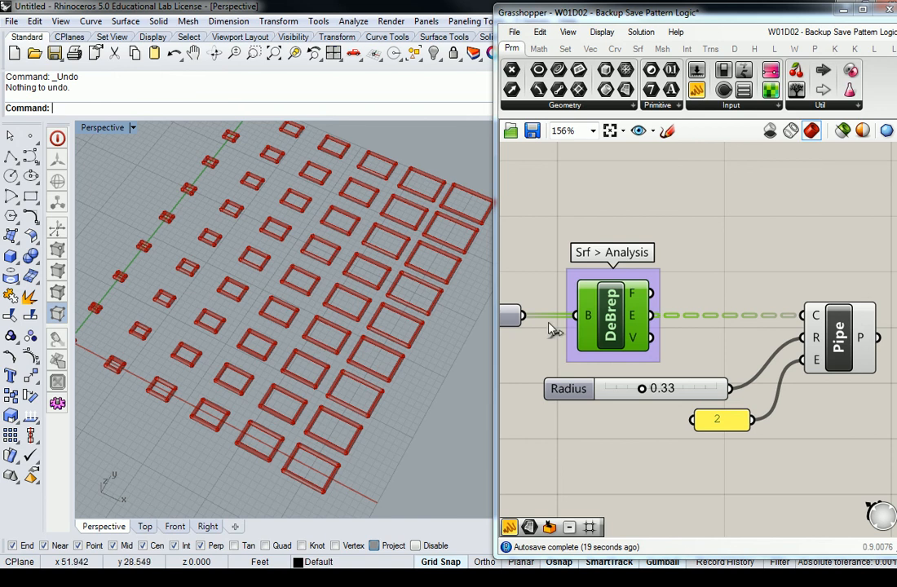
{"action": "left_click", "coordinate": [738, 257]}
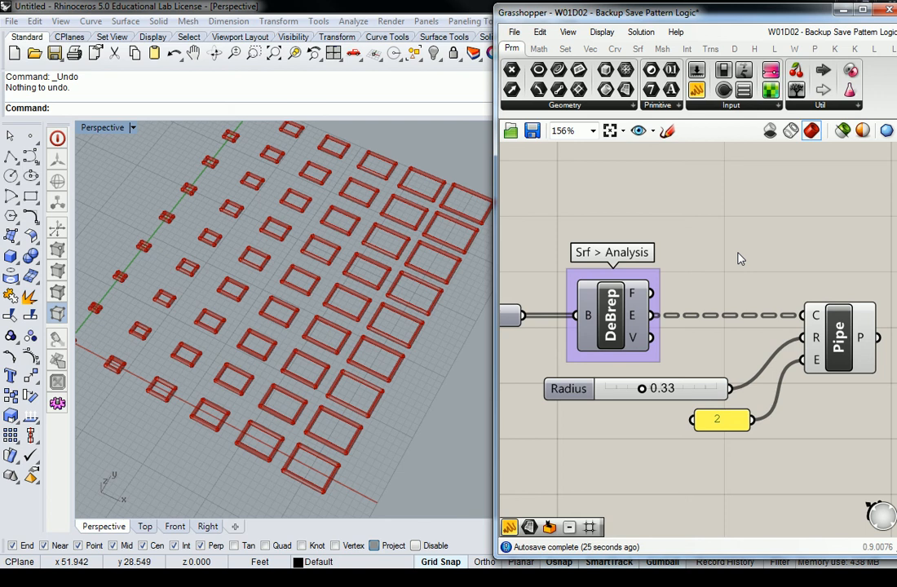
{"action": "scroll", "coordinate": [739, 257], "scroll_direction": "down", "scroll_amount": 3}
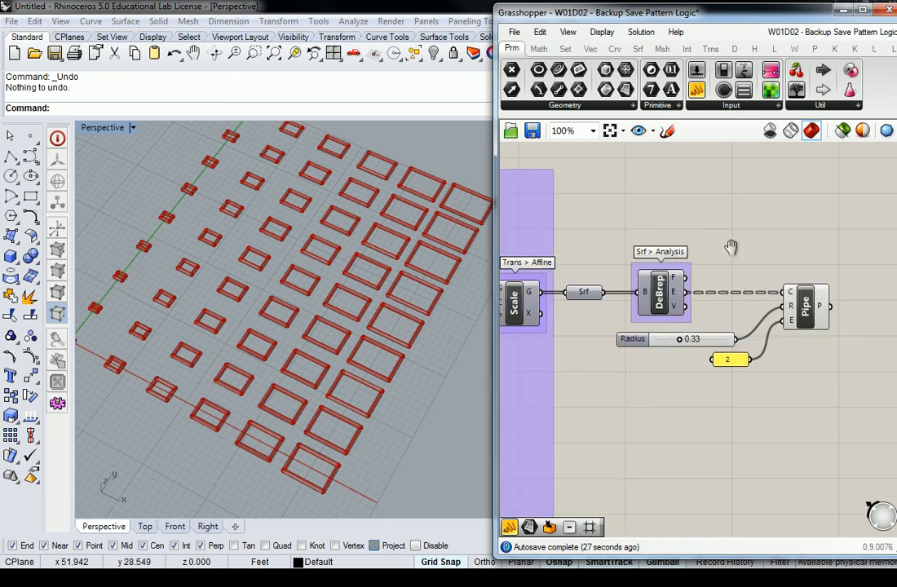